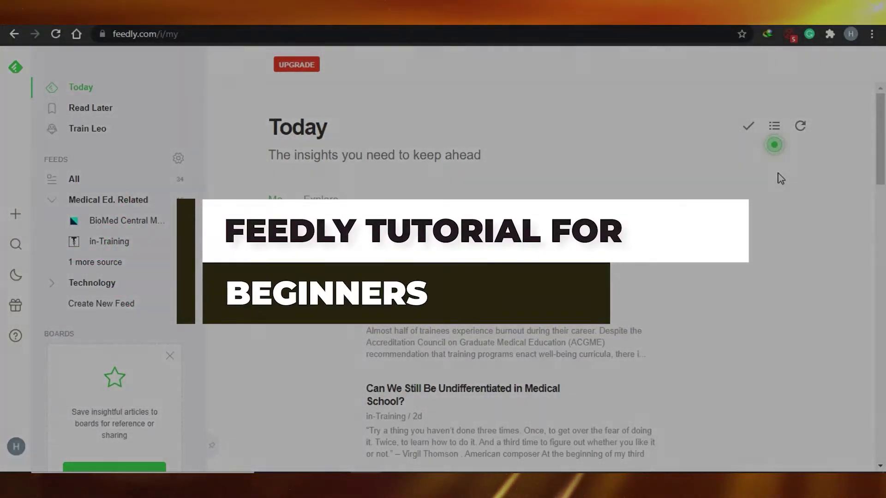
{"action": "scroll", "coordinate": [779, 177], "scroll_direction": "down", "scroll_amount": 8}
{"action": "scroll", "coordinate": [884, 261], "scroll_direction": "down", "scroll_amount": 5}
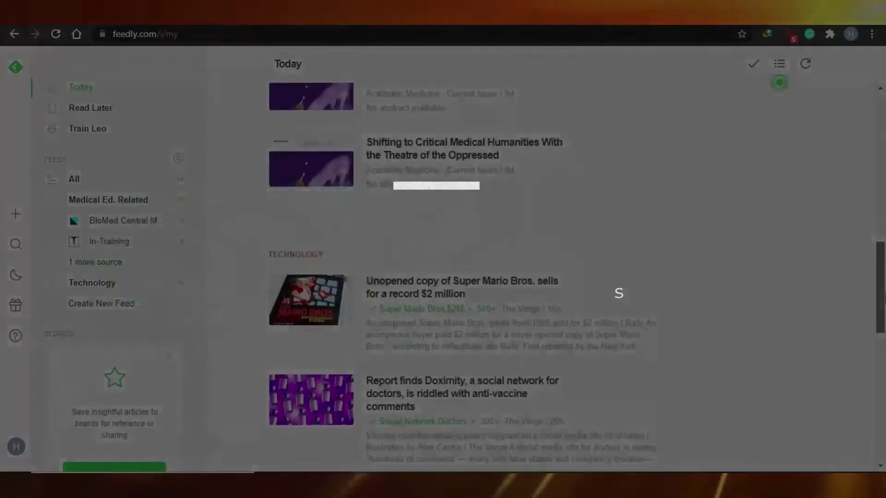
{"action": "scroll", "coordinate": [884, 194], "scroll_direction": "up", "scroll_amount": 14}
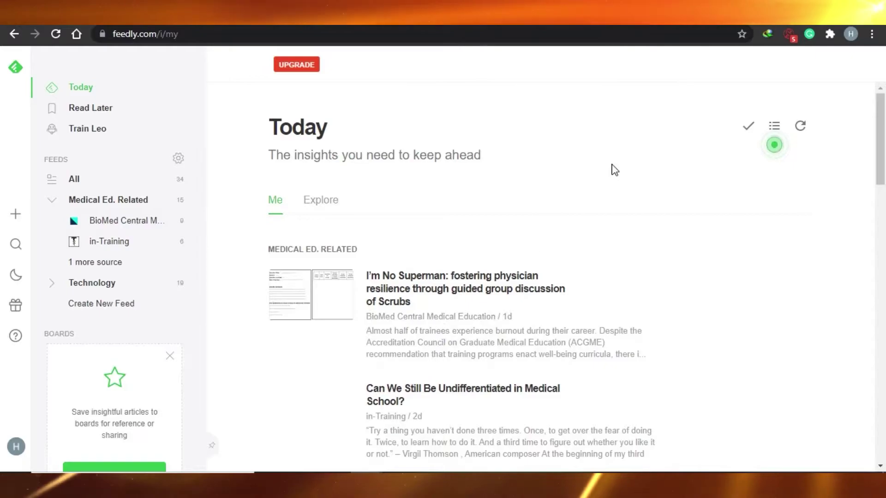
{"action": "left_click_drag", "start_coordinate": [883, 152], "coordinate": [884, 95]}
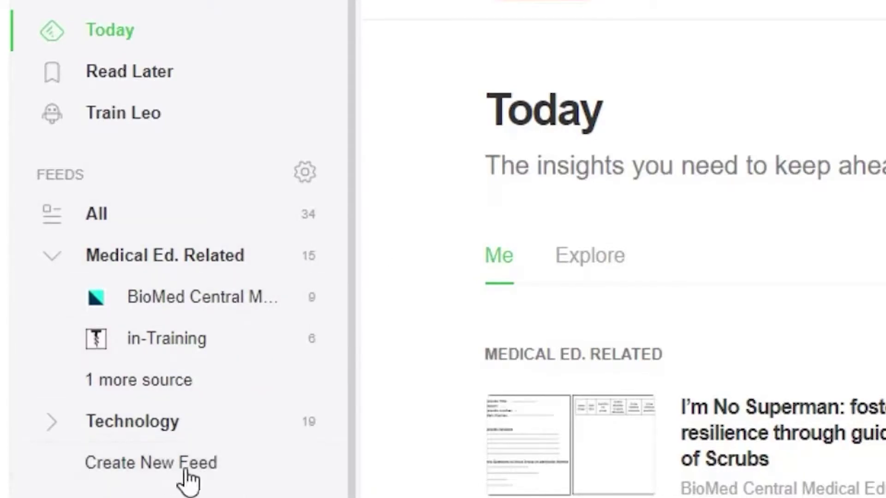
- Create a new feed titled photography
{"action": "left_click", "coordinate": [243, 473]}
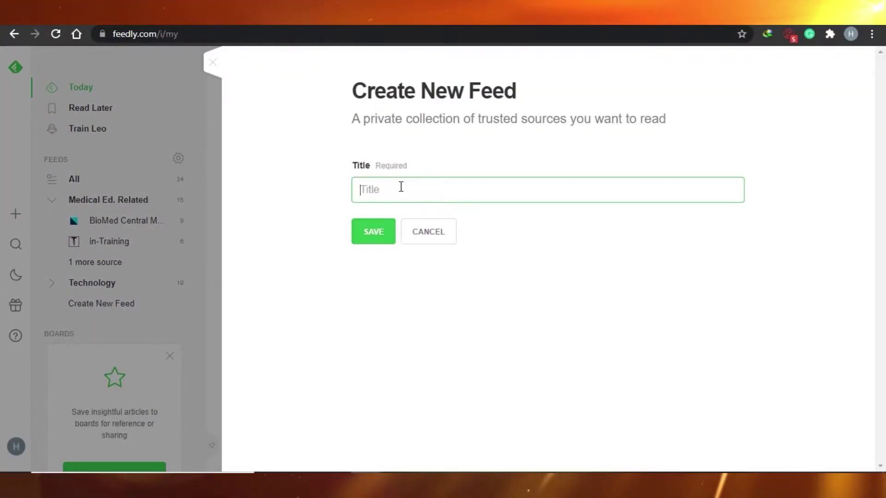
{"action": "left_click", "coordinate": [401, 189]}
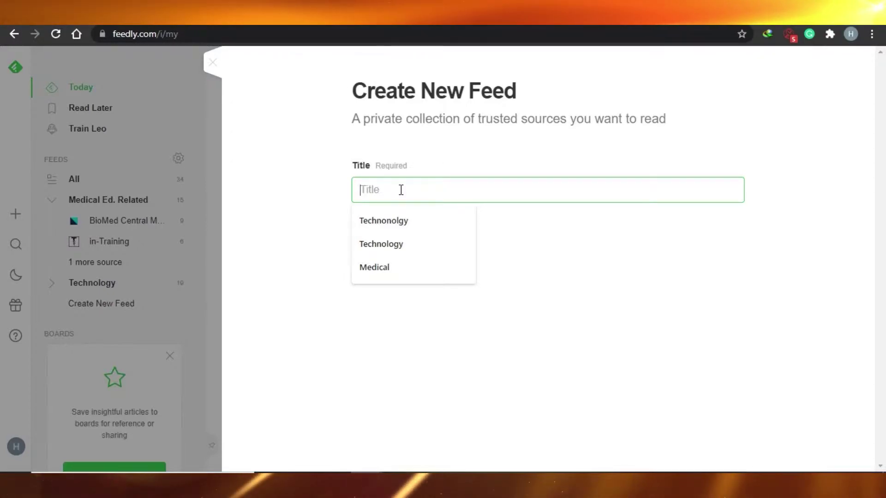
{"action": "type", "text": "photography"}
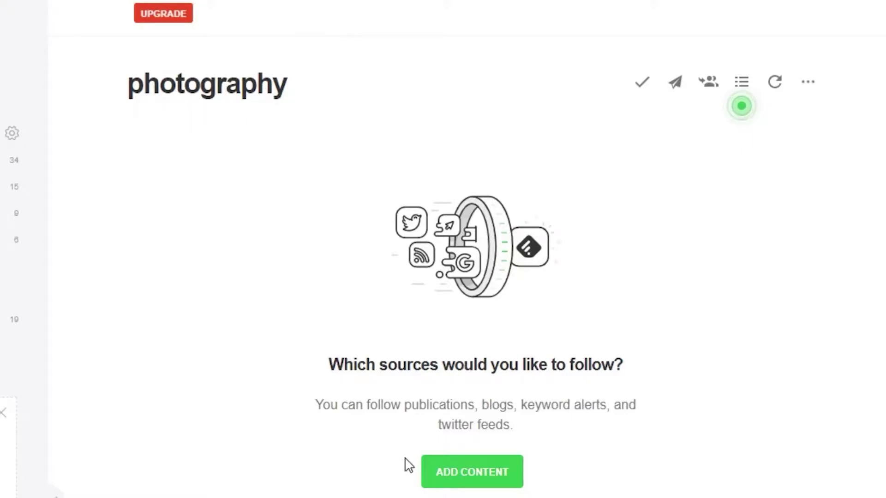
- Start adding content to the photography feed and browse the featured topics and industries on the website discovery page
{"action": "left_click", "coordinate": [457, 475]}
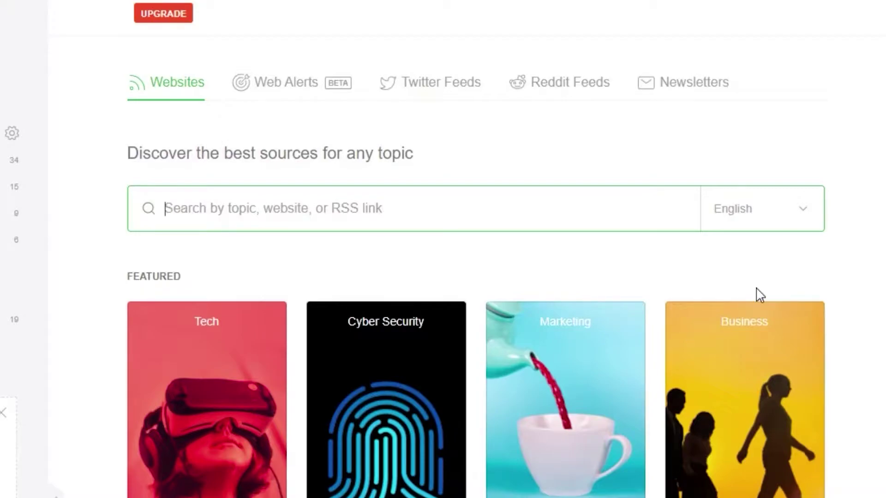
{"action": "scroll", "coordinate": [475, 277], "scroll_direction": "down", "scroll_amount": 20}
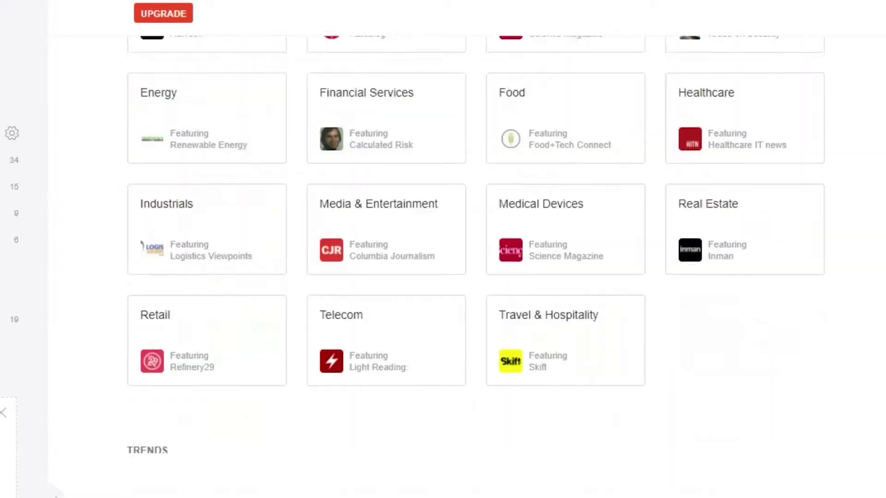
{"action": "scroll", "coordinate": [476, 277], "scroll_direction": "up", "scroll_amount": 10}
{"action": "scroll", "coordinate": [475, 276], "scroll_direction": "up", "scroll_amount": 15}
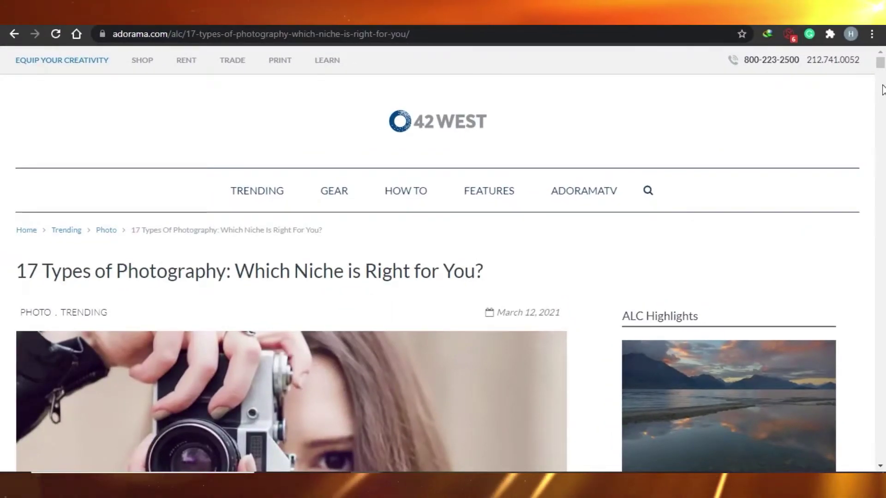
- Open the page source of the Adorama article "17 Types of Photography: Which Niche is Right for You?"
{"action": "mouse_move", "coordinate": [880, 64]}
{"action": "left_mouse_down"}
{"action": "mouse_move", "coordinate": [881, 121]}
{"action": "mouse_move", "coordinate": [880, 63]}
{"action": "left_mouse_up"}
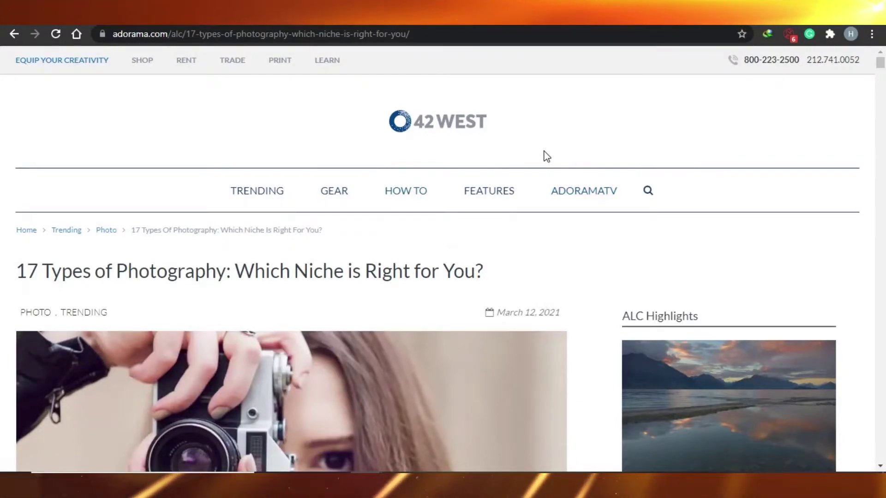
{"action": "right_click", "coordinate": [562, 121]}
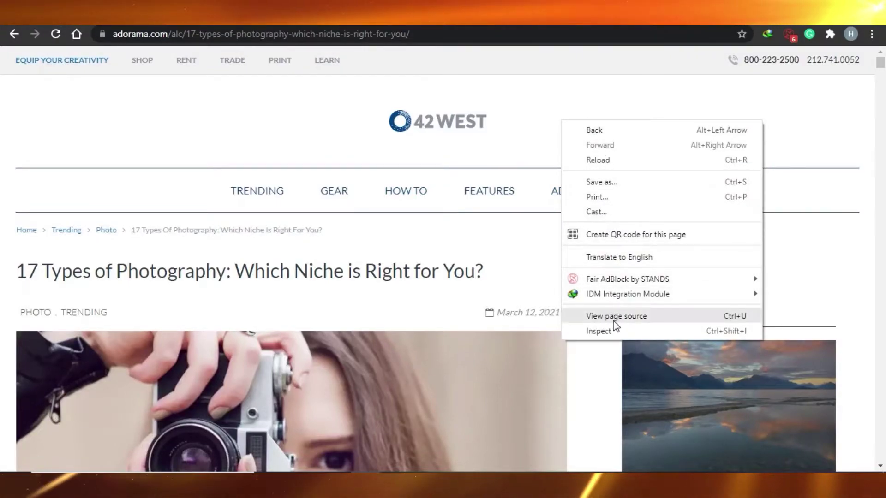
{"action": "left_click", "coordinate": [636, 320]}
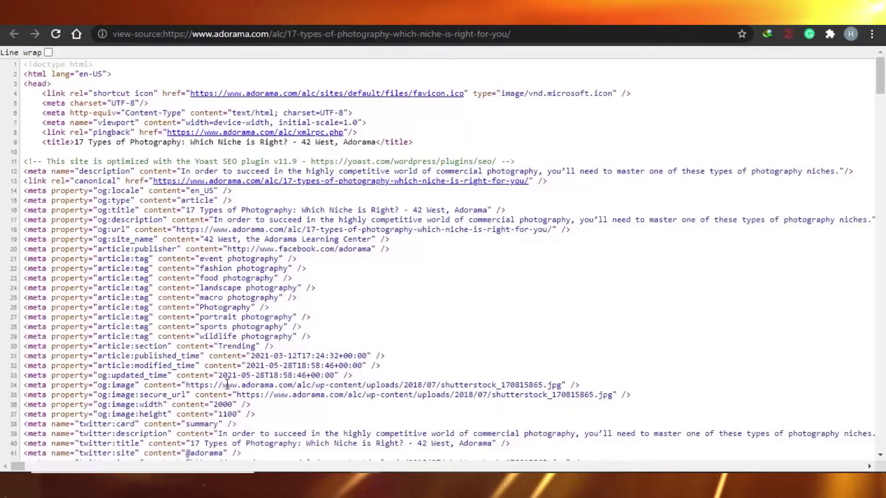
- Search the article's page source for RSS
{"action": "mouse_move", "coordinate": [882, 87]}
{"action": "left_mouse_down"}
{"action": "mouse_move", "coordinate": [882, 138]}
{"action": "mouse_move", "coordinate": [882, 73]}
{"action": "left_mouse_up"}
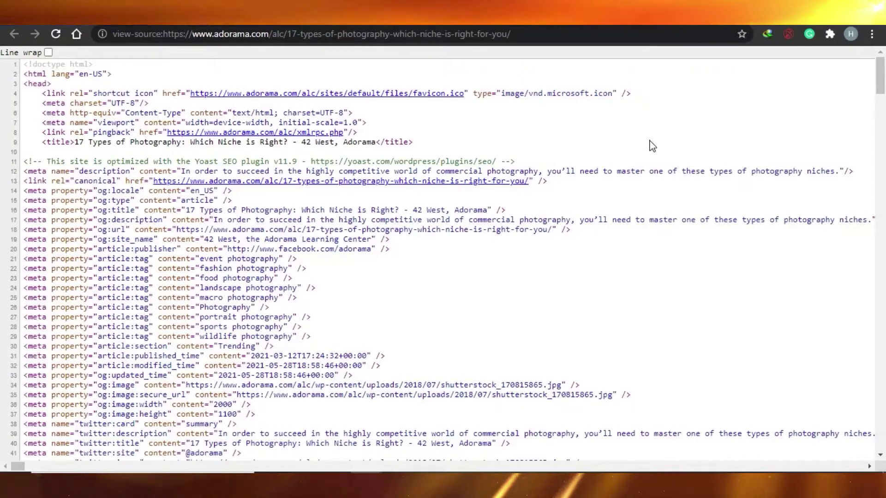
{"action": "key", "text": "ctrl+f"}
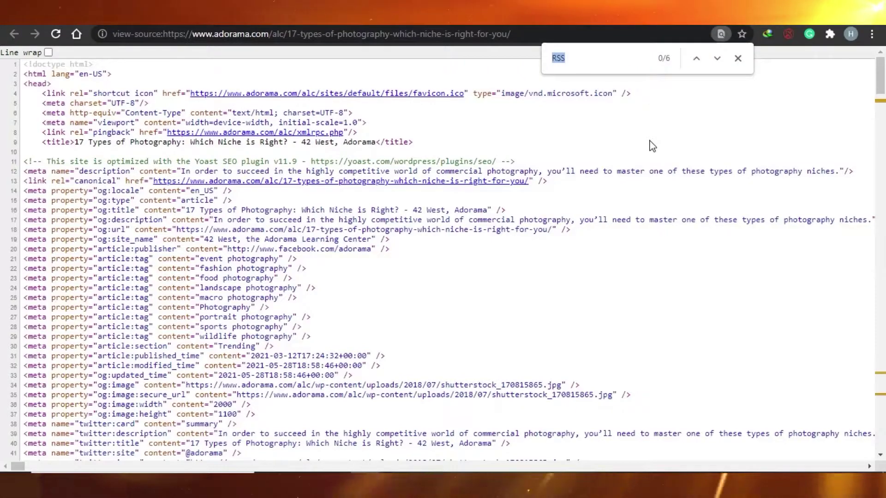
{"action": "left_click", "coordinate": [586, 54]}
{"action": "key", "text": "BackSpace"}
{"action": "key", "text": "BackSpace"}
{"action": "key", "text": "BackSpace"}
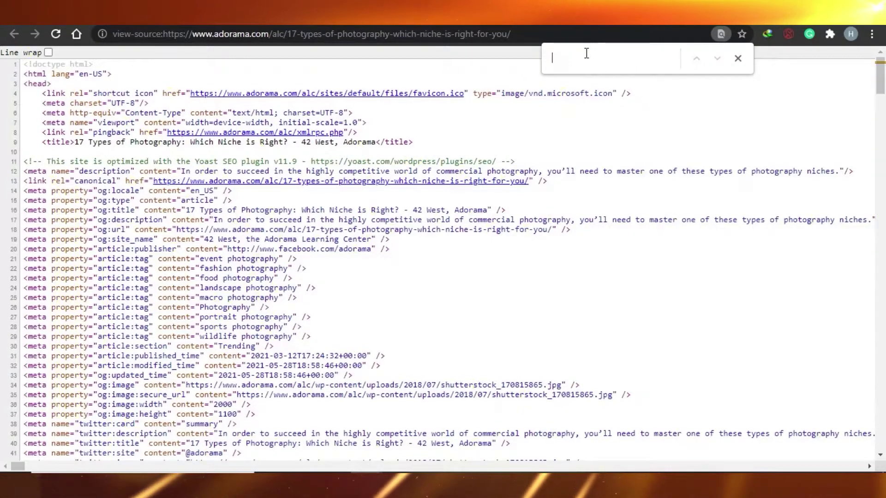
{"action": "type", "text": "RSS"}
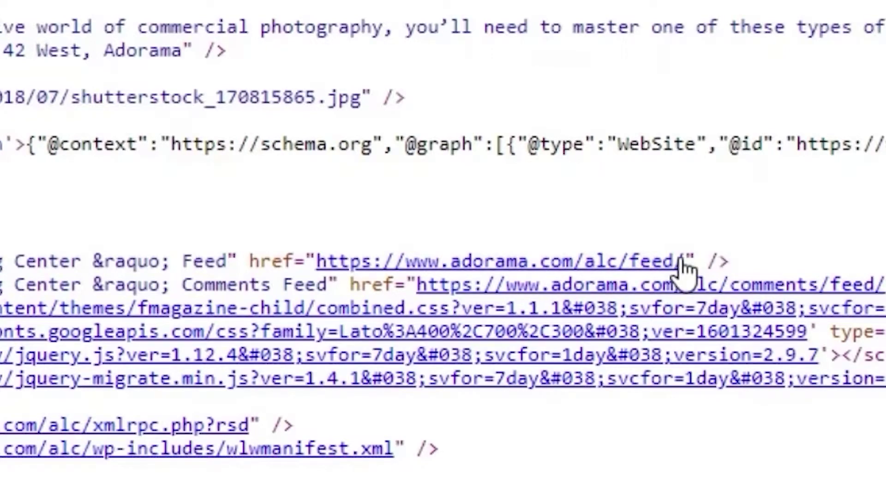
{"action": "left_click_drag", "start_coordinate": [686, 267], "coordinate": [664, 266]}
{"action": "left_click_drag", "start_coordinate": [408, 265], "coordinate": [317, 261]}
{"action": "right_click", "coordinate": [361, 261]}
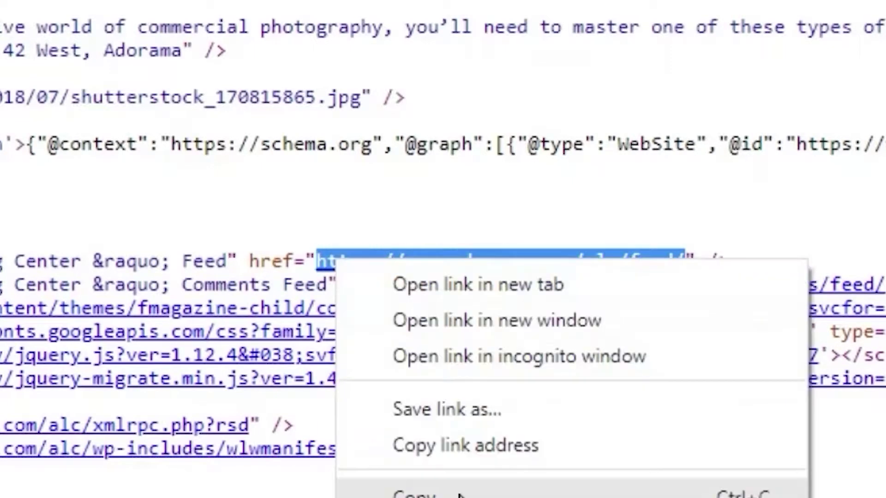
{"action": "left_click", "coordinate": [460, 494]}
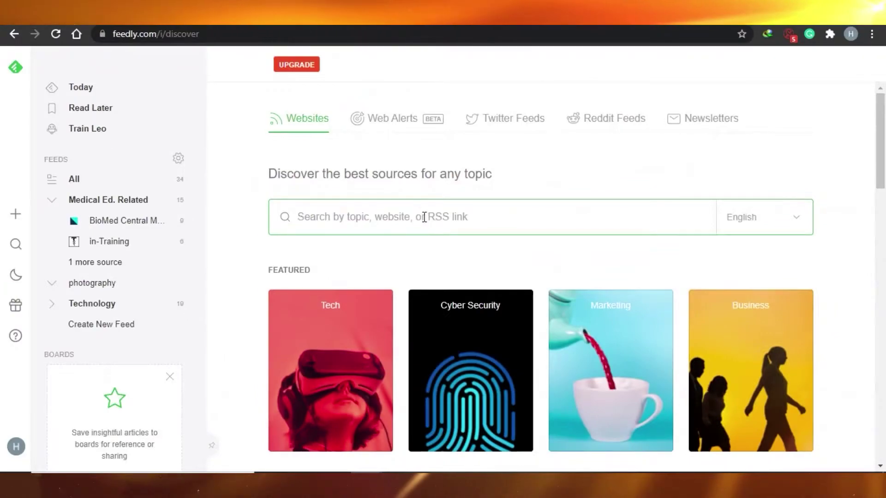
{"action": "right_click", "coordinate": [425, 217]}
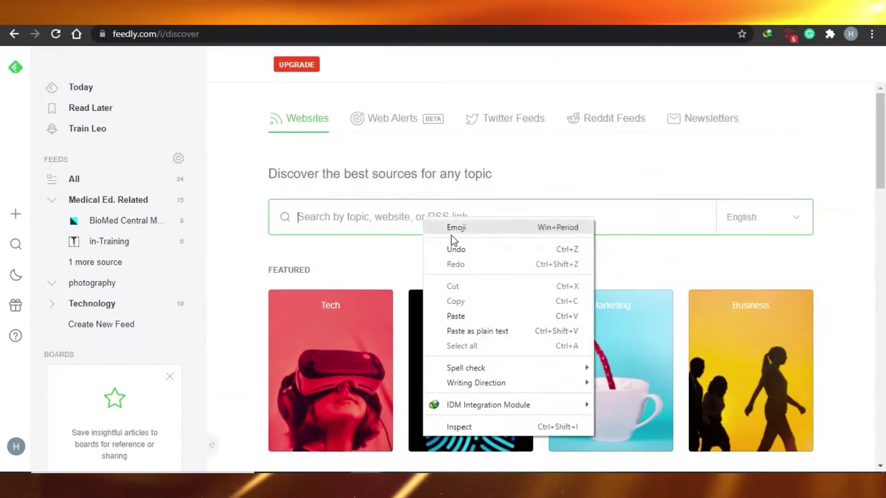
{"action": "left_click", "coordinate": [475, 314]}
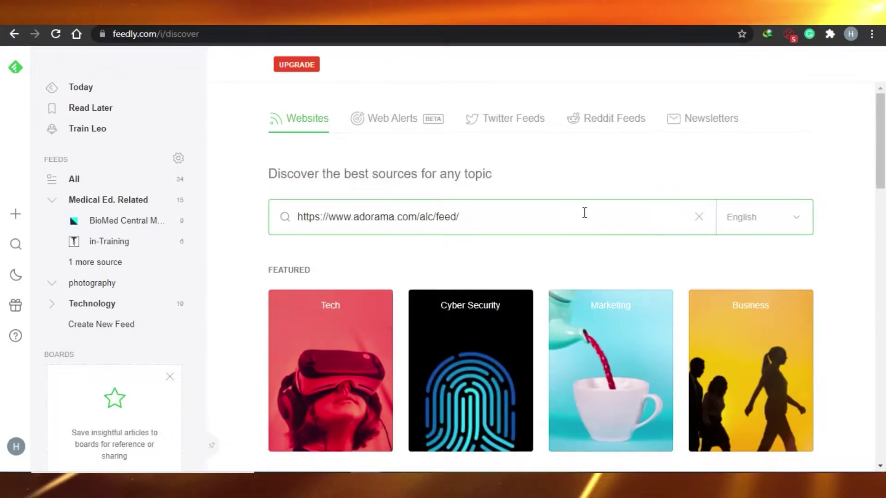
{"action": "key", "text": "Return"}
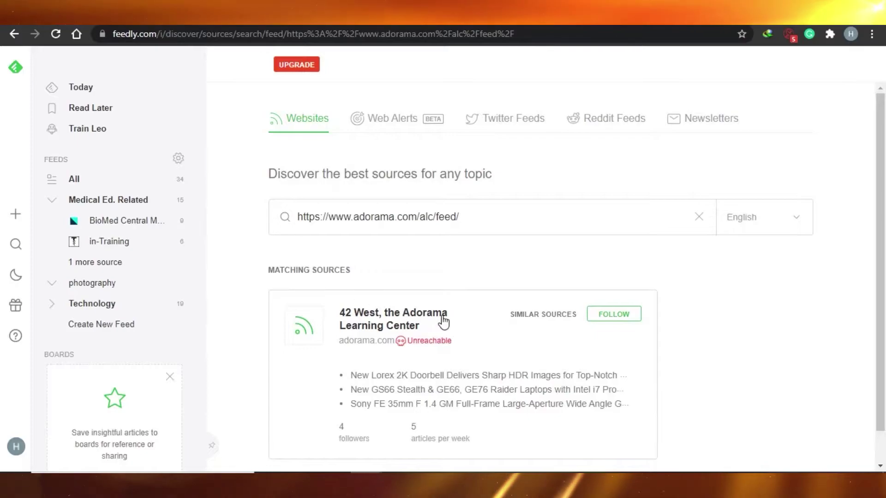
{"action": "scroll", "coordinate": [760, 287], "scroll_direction": "down", "scroll_amount": 1}
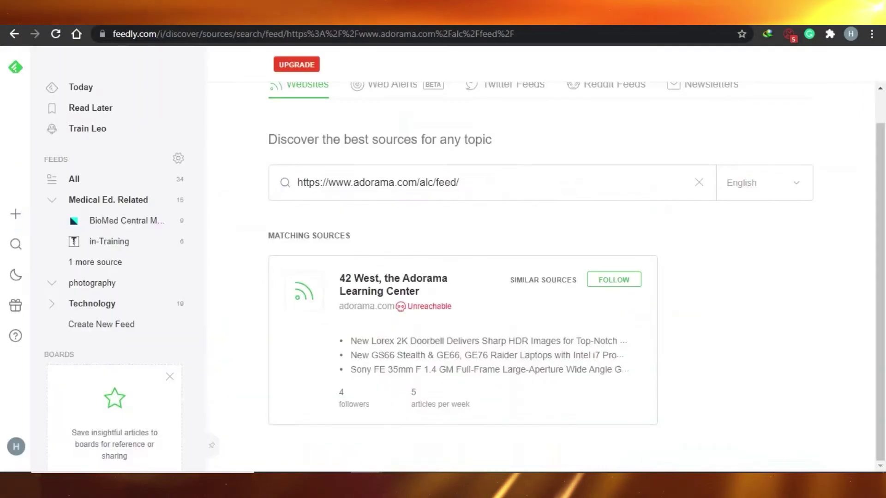
{"action": "left_click", "coordinate": [614, 282]}
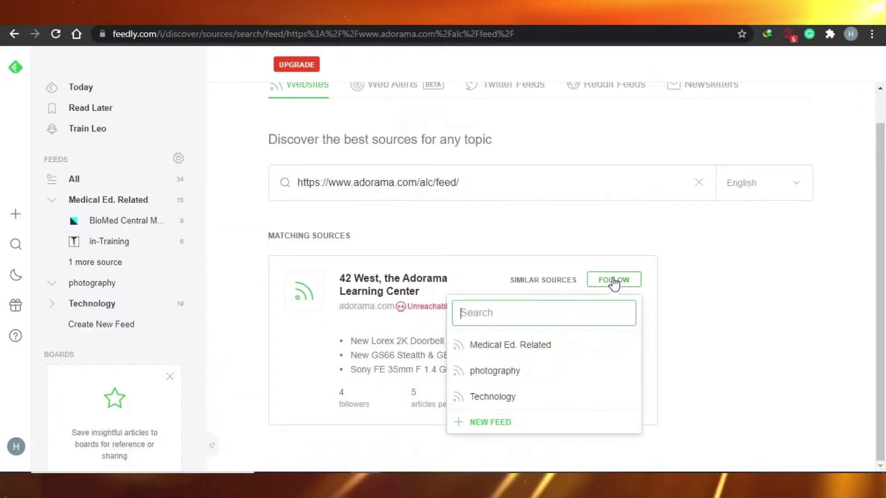
{"action": "left_click", "coordinate": [507, 374]}
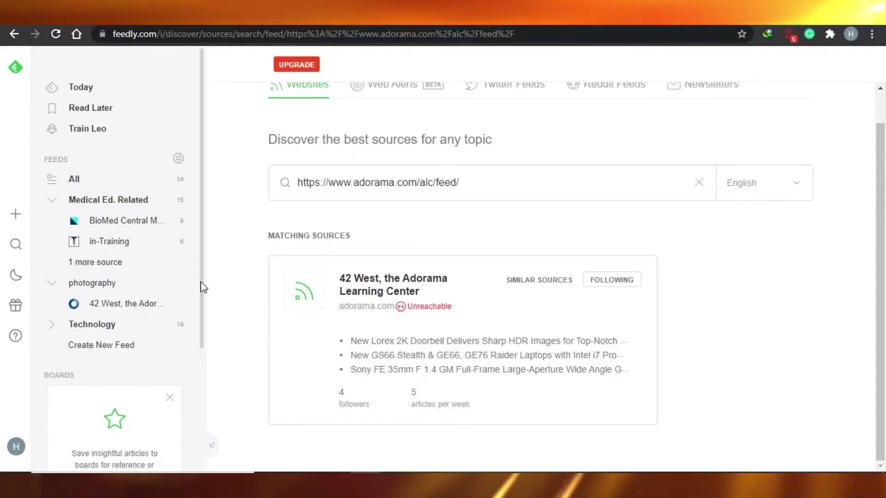
- Open the photography feed to check its articles
{"action": "left_click", "coordinate": [108, 281]}
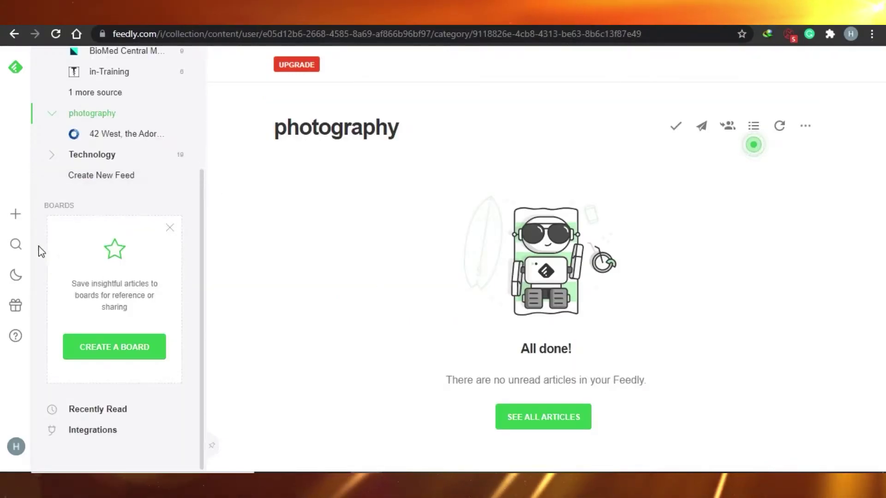
{"action": "left_click", "coordinate": [16, 244]}
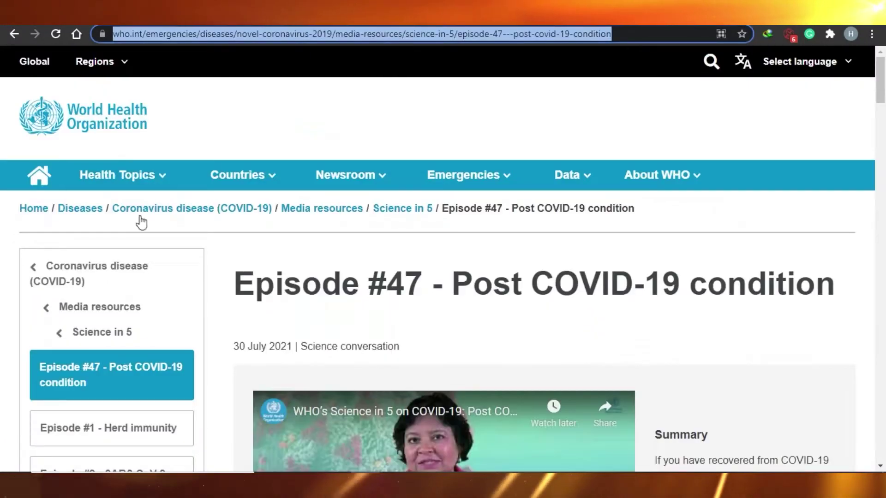
- Copy the full web address of the World Health Organization page "Episode #47 - Post COVID-19 condition"
{"action": "mouse_move", "coordinate": [883, 97]}
{"action": "left_mouse_down"}
{"action": "mouse_move", "coordinate": [883, 127]}
{"action": "mouse_move", "coordinate": [883, 92]}
{"action": "left_mouse_up"}
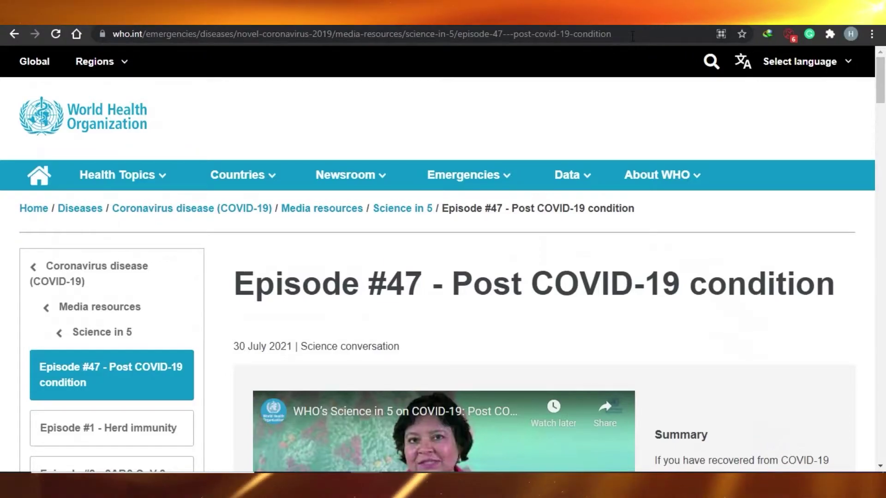
{"action": "left_click", "coordinate": [656, 33]}
{"action": "left_click_drag", "start_coordinate": [612, 34], "coordinate": [113, 34]}
{"action": "right_click", "coordinate": [131, 35]}
{"action": "left_click", "coordinate": [213, 105]}
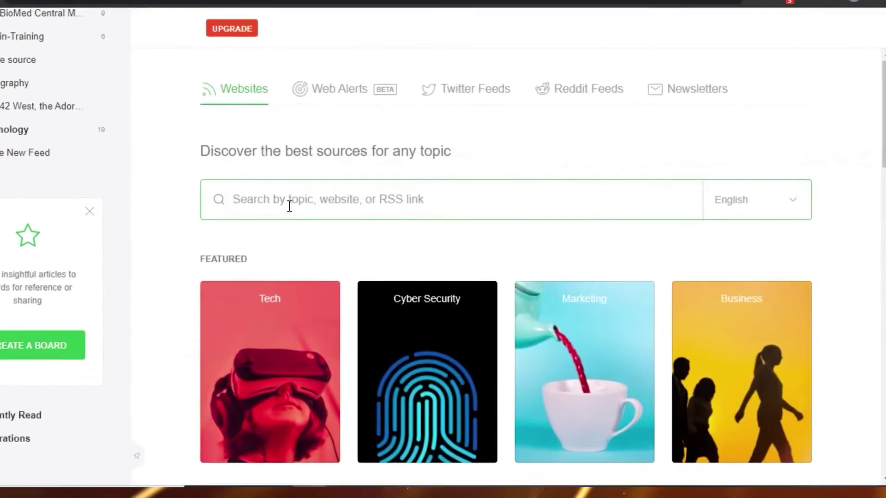
- Search Feedly's websites for the copied WHO address and follow News (English) - World Health Organization in the Medical Ed. Related feed
{"action": "right_click", "coordinate": [289, 206]}
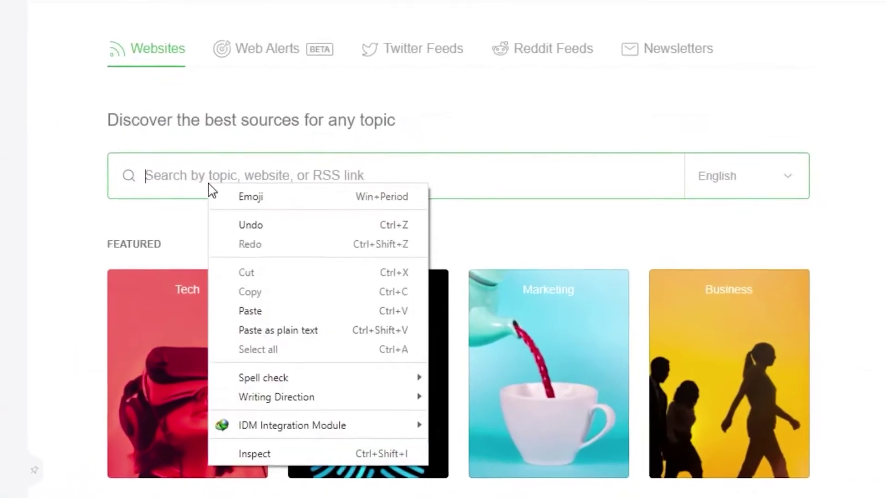
{"action": "left_click", "coordinate": [346, 312]}
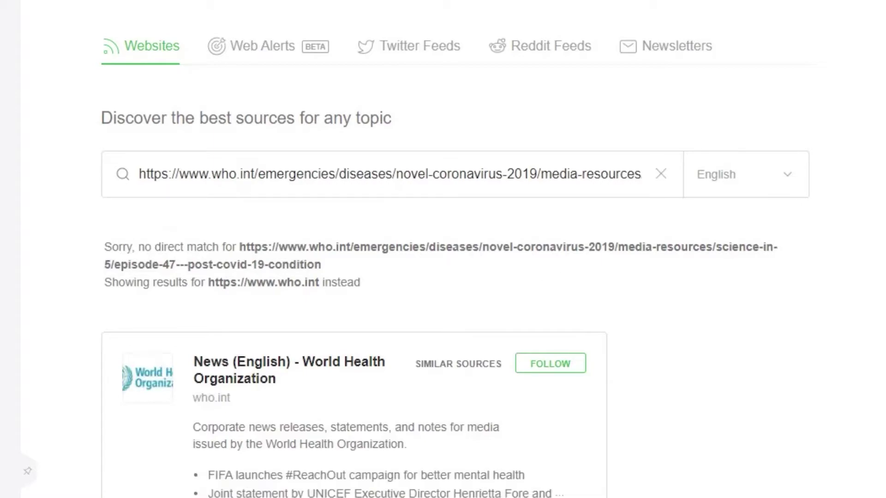
{"action": "scroll", "coordinate": [542, 290], "scroll_direction": "down", "scroll_amount": 3}
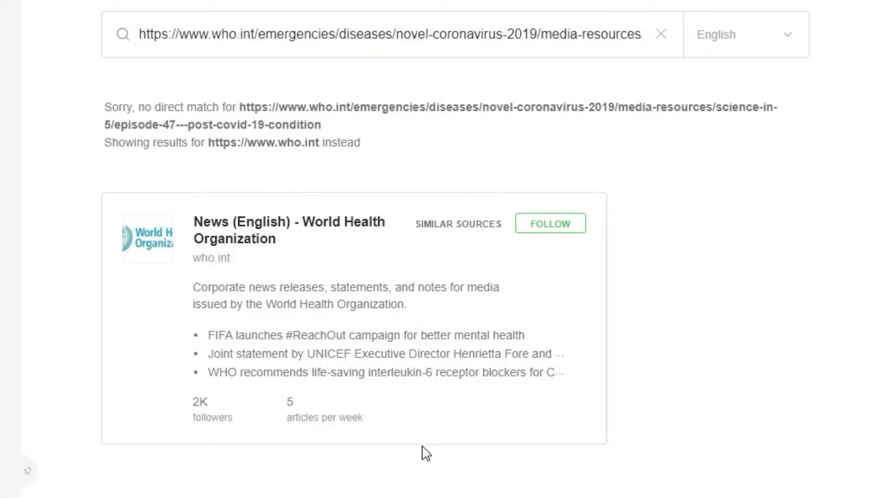
{"action": "left_click", "coordinate": [560, 227]}
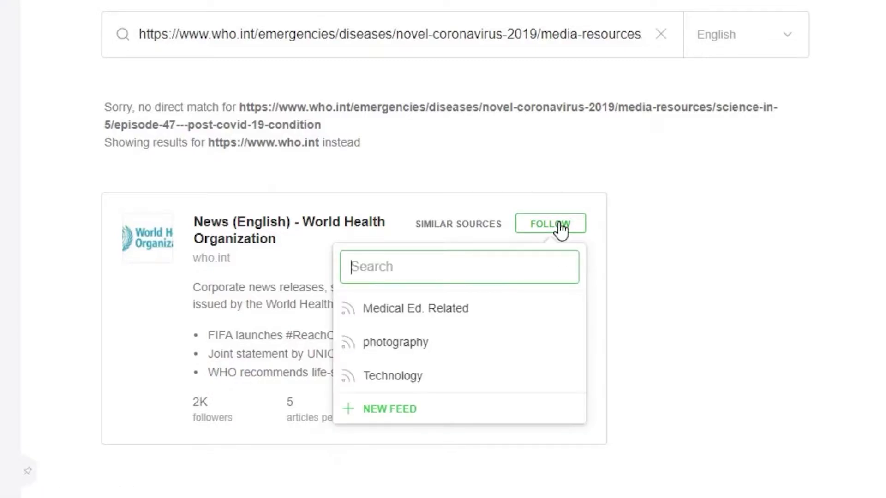
{"action": "mouse_move", "coordinate": [451, 321]}
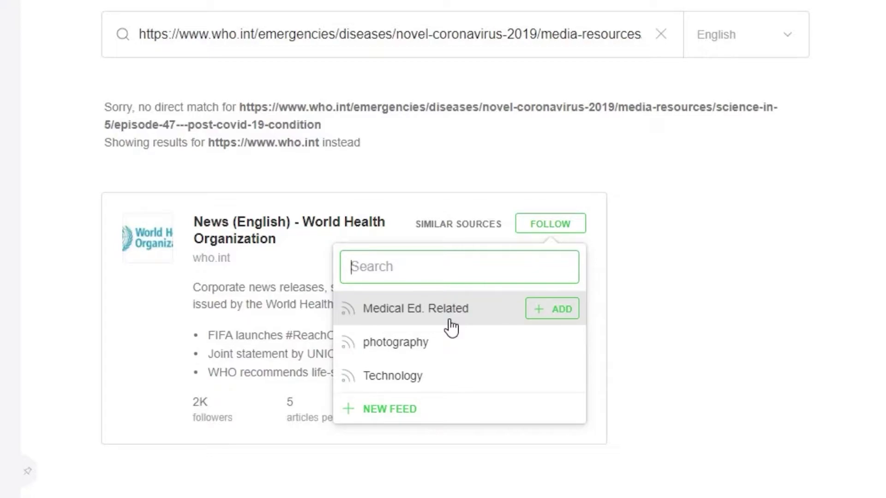
{"action": "left_click", "coordinate": [470, 309]}
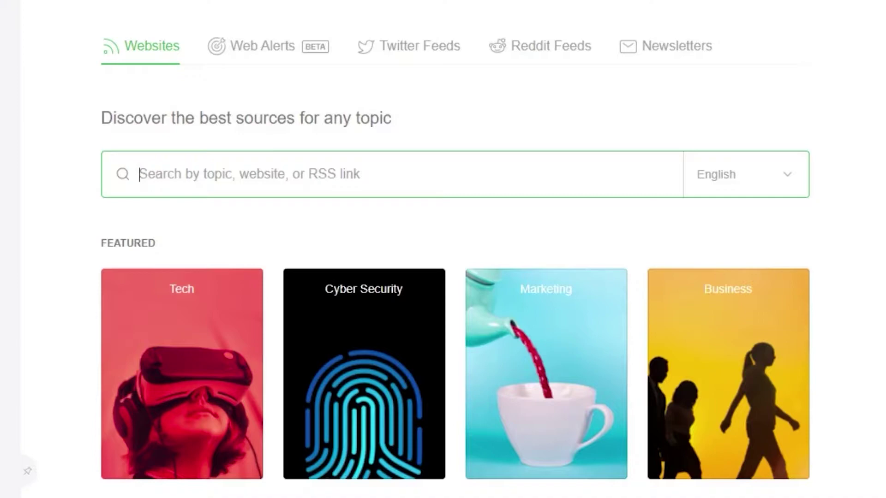
{"action": "scroll", "coordinate": [454, 249], "scroll_direction": "down", "scroll_amount": 4}
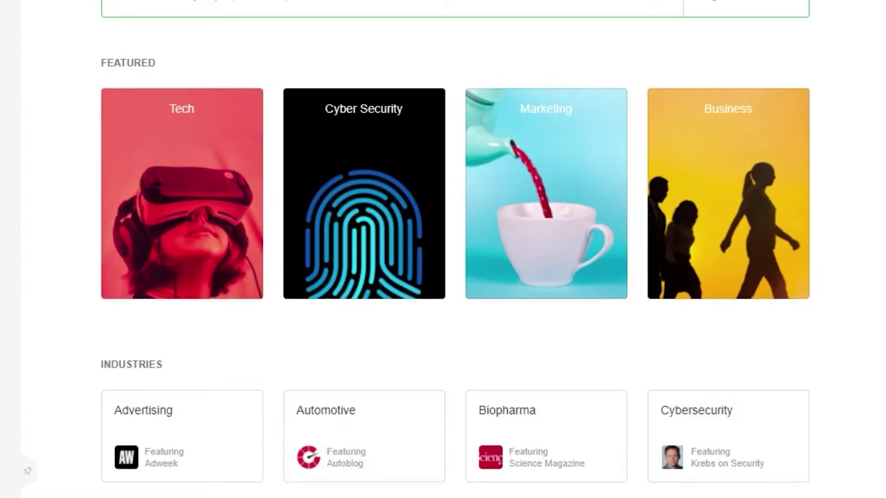
- Examine the featured, industry, trend and skill topic categories offered for discovering new website sources
{"action": "scroll", "coordinate": [455, 249], "scroll_direction": "down", "scroll_amount": 8}
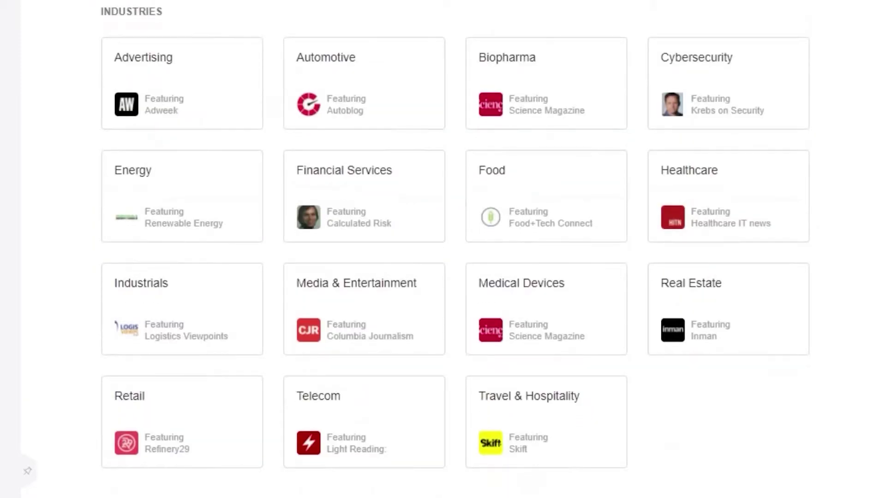
{"action": "scroll", "coordinate": [455, 249], "scroll_direction": "down", "scroll_amount": 6}
{"action": "scroll", "coordinate": [454, 249], "scroll_direction": "up", "scroll_amount": 6}
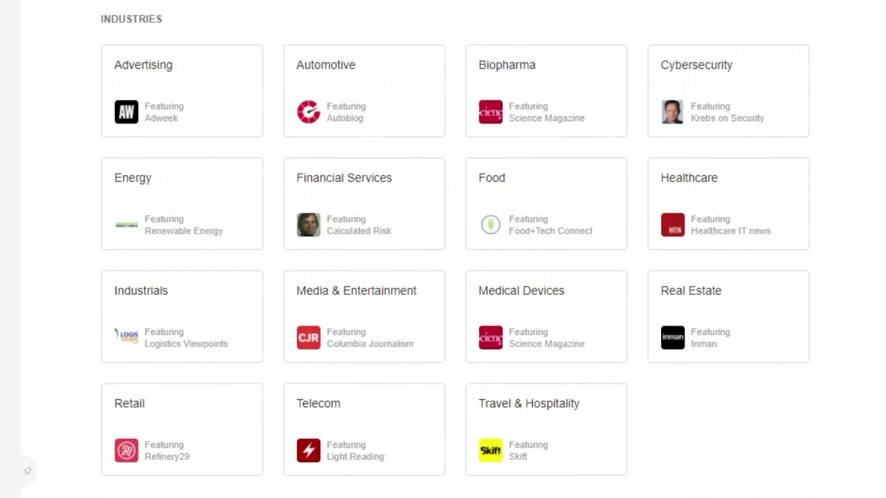
{"action": "scroll", "coordinate": [455, 249], "scroll_direction": "down", "scroll_amount": 10}
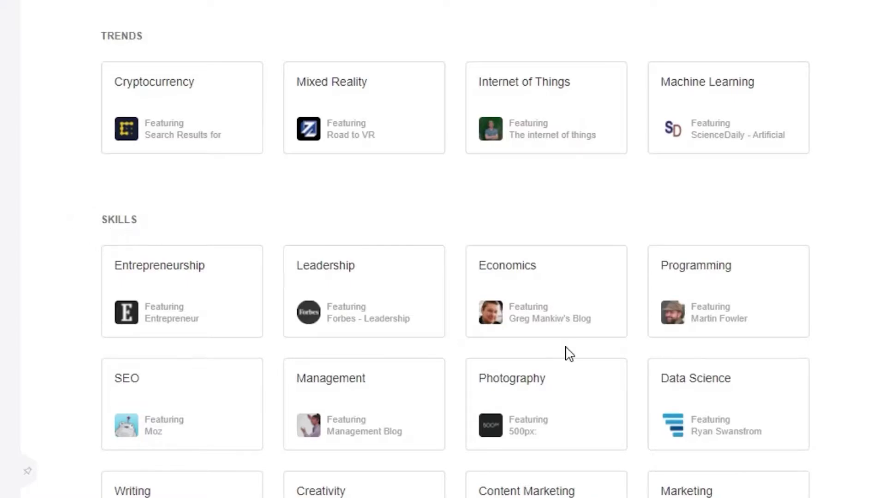
{"action": "scroll", "coordinate": [454, 249], "scroll_direction": "down", "scroll_amount": 6}
{"action": "scroll", "coordinate": [454, 249], "scroll_direction": "up", "scroll_amount": 13}
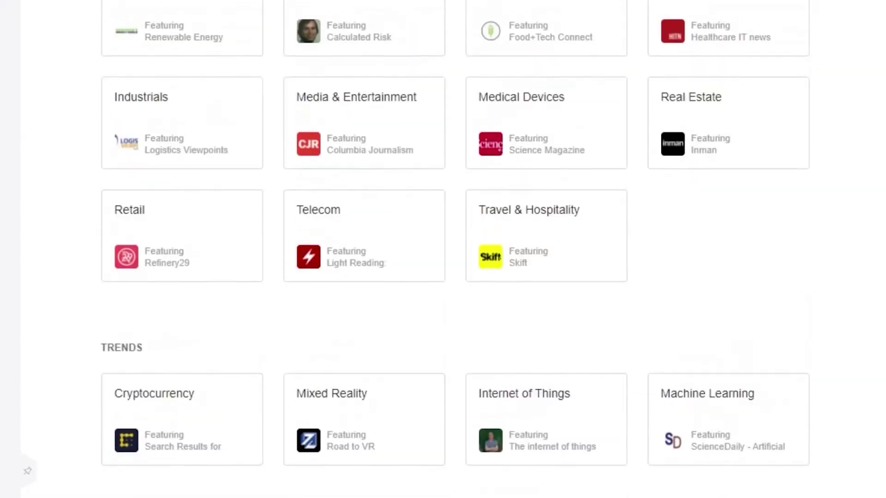
{"action": "scroll", "coordinate": [454, 249], "scroll_direction": "down", "scroll_amount": 3}
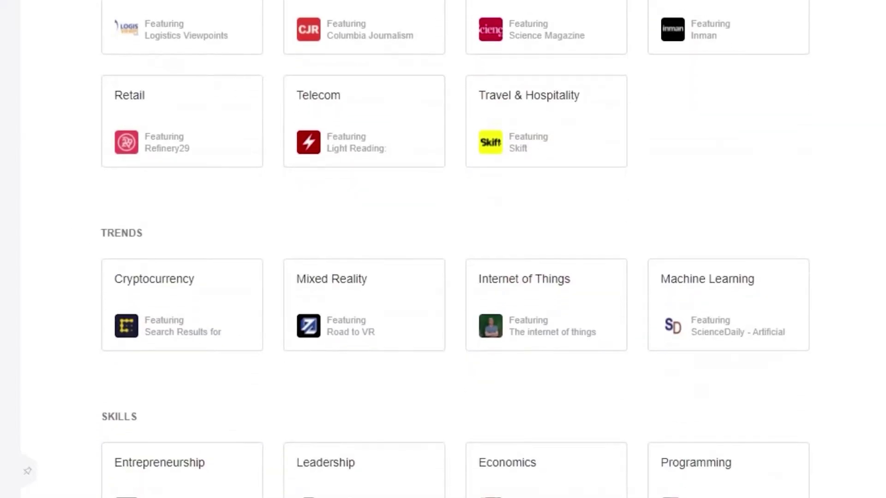
{"action": "scroll", "coordinate": [741, 40], "scroll_direction": "down", "scroll_amount": 12}
{"action": "scroll", "coordinate": [742, 40], "scroll_direction": "up", "scroll_amount": 20}
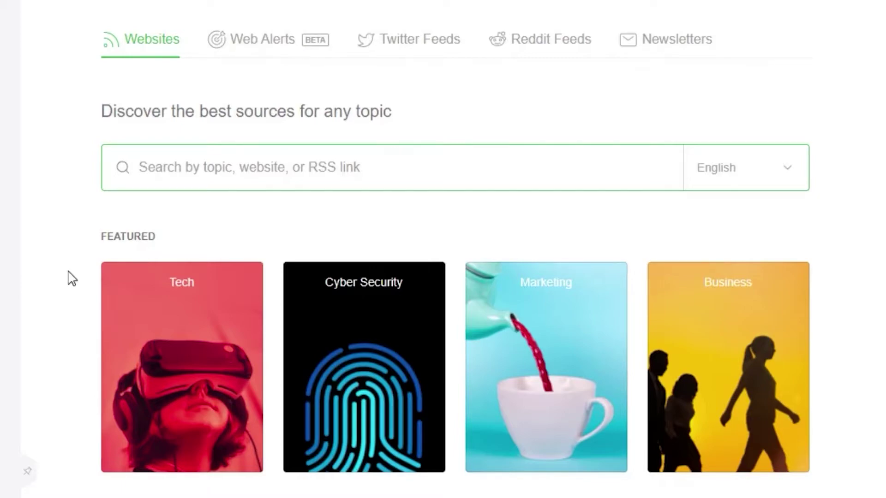
- Create a non-public board titled Health and Wellness with the description "health and wellness-related content"
{"action": "mouse_move", "coordinate": [18, 150]}
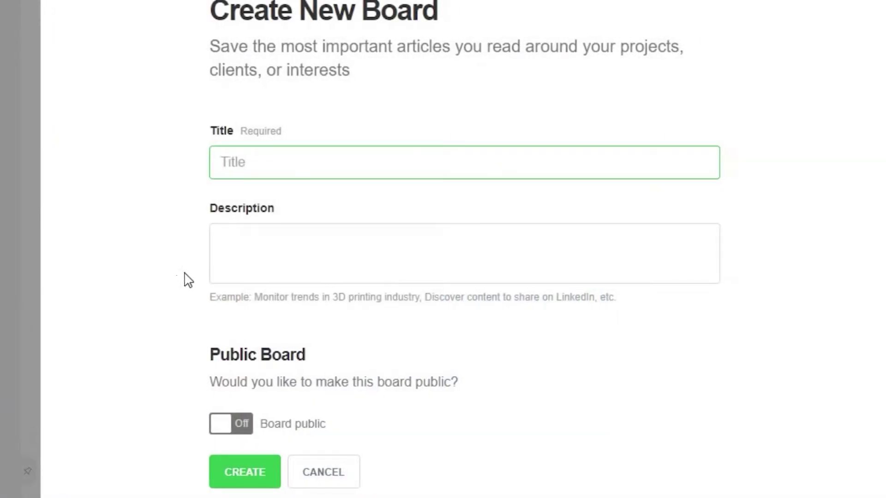
{"action": "left_click", "coordinate": [273, 165]}
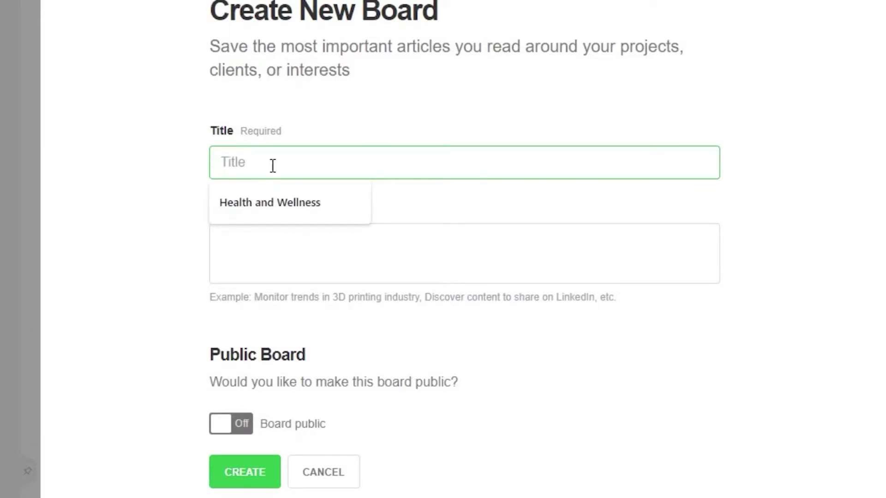
{"action": "left_click", "coordinate": [293, 198]}
{"action": "left_click", "coordinate": [282, 239]}
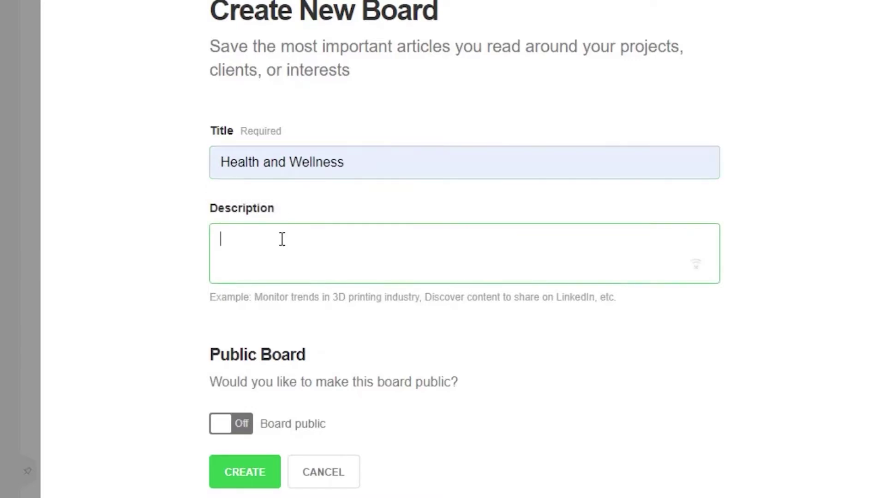
{"action": "key", "text": "ctrl+v"}
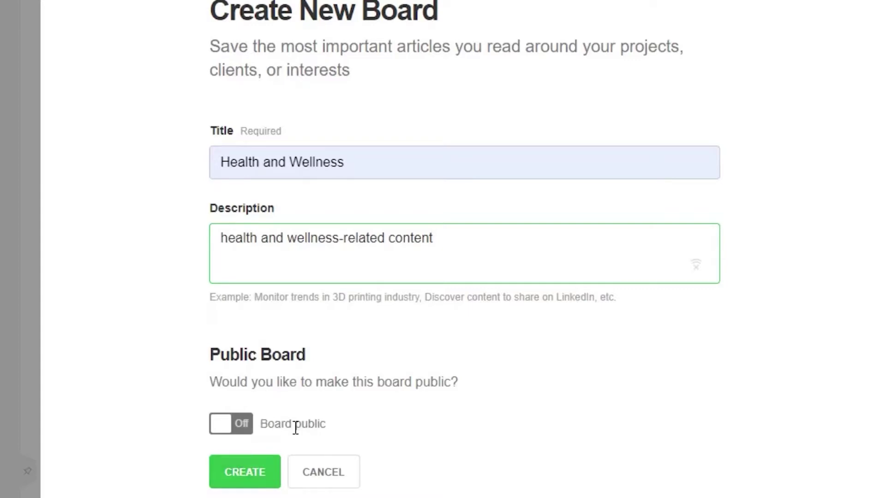
{"action": "left_click", "coordinate": [263, 471]}
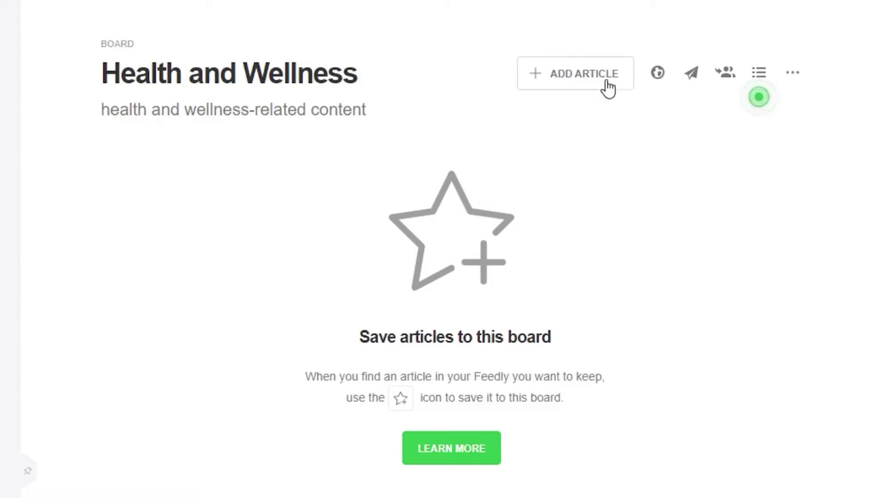
- Copy the web address of WHO's "Episode #47 - Post COVID-19 condition" page and save it as an article to the Health and Wellness board
{"action": "left_click", "coordinate": [545, 80]}
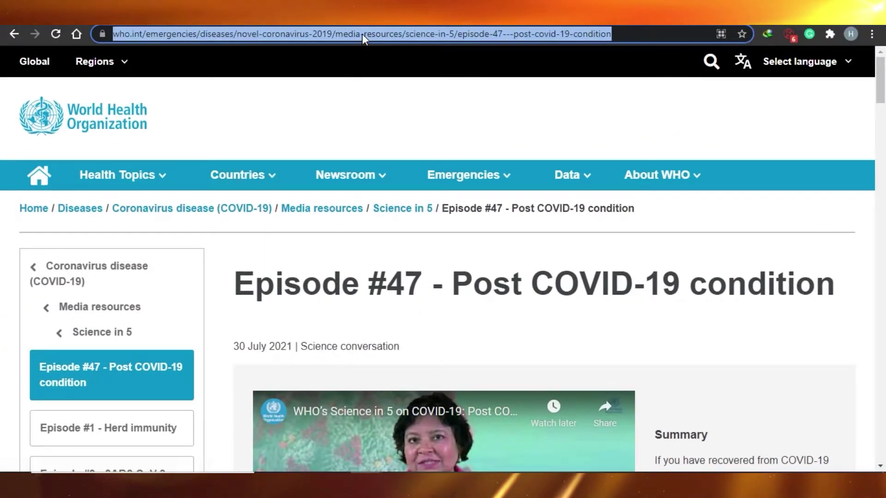
{"action": "right_click", "coordinate": [363, 35]}
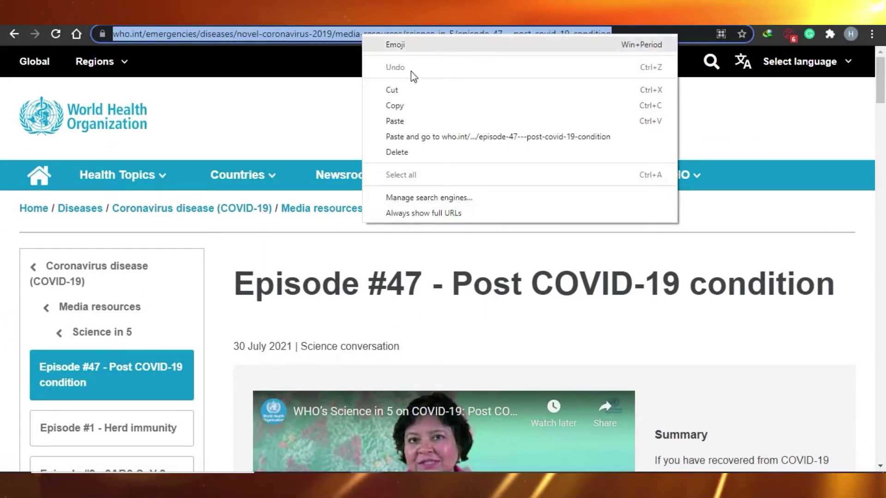
{"action": "left_click", "coordinate": [416, 107]}
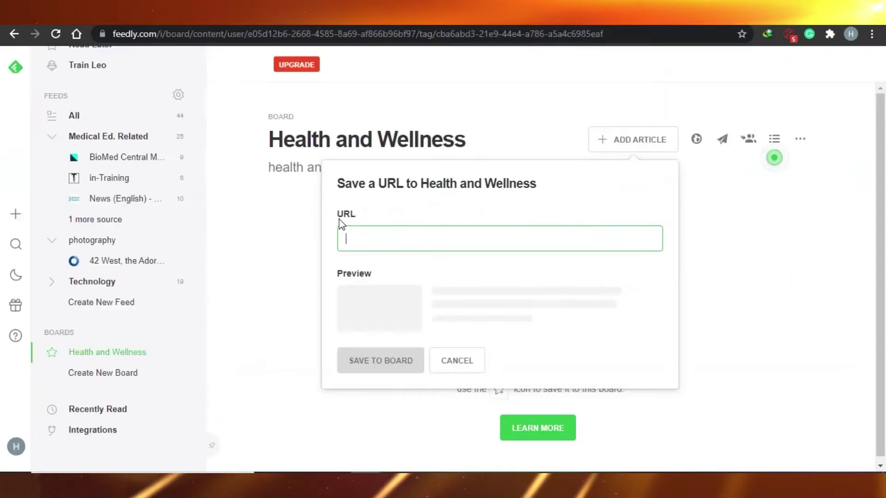
{"action": "right_click", "coordinate": [376, 233]}
{"action": "left_click", "coordinate": [442, 346]}
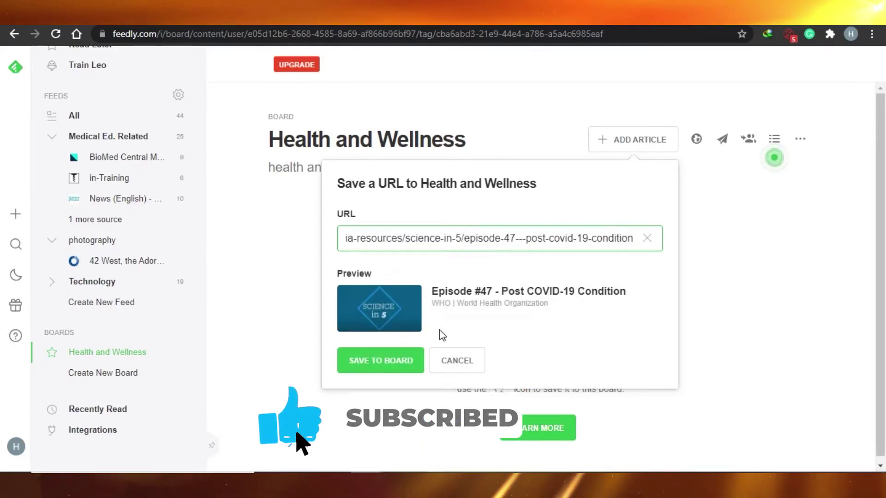
{"action": "left_click", "coordinate": [404, 361]}
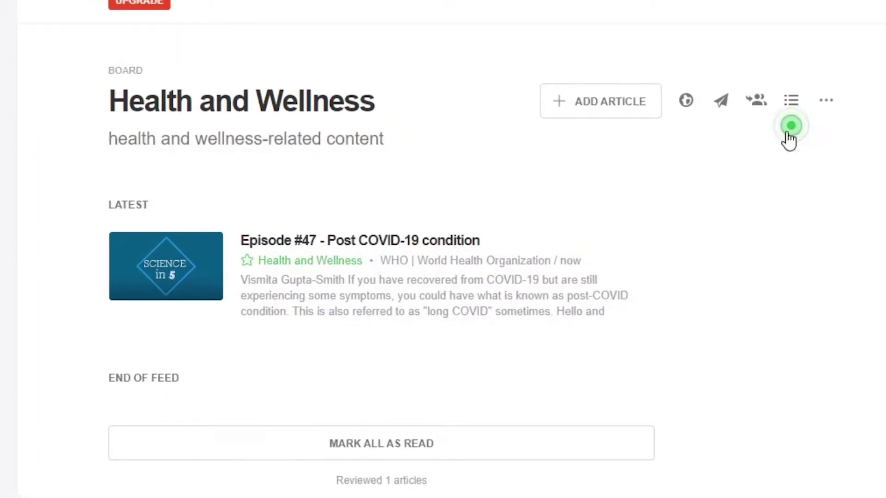
- Try Cards View and Title-Only View on the Health and Wellness board, finishing with Cards View
{"action": "left_click", "coordinate": [791, 100]}
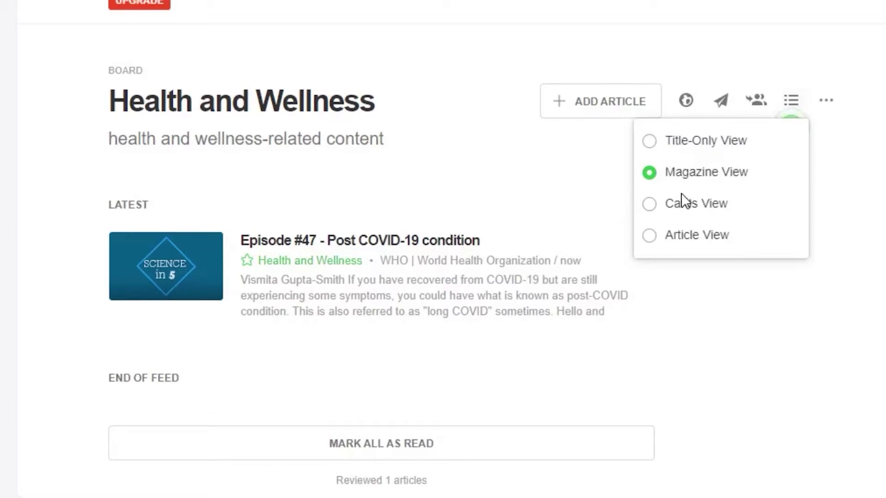
{"action": "left_click", "coordinate": [650, 203]}
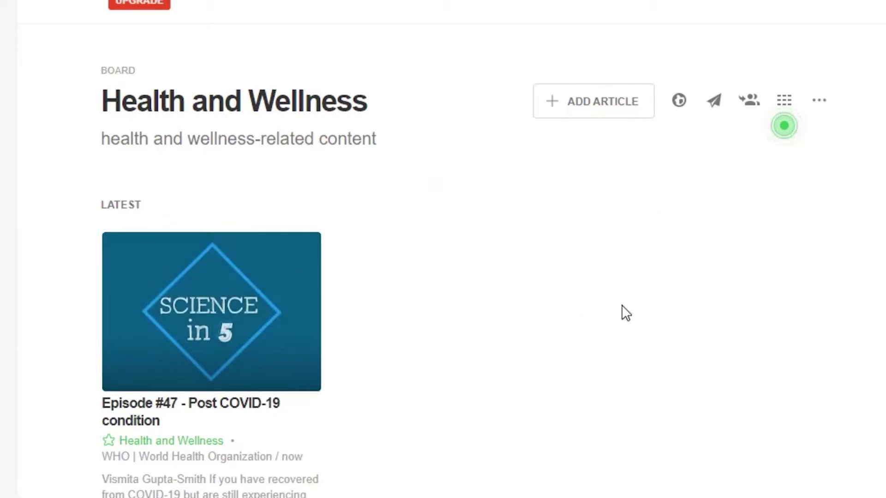
{"action": "left_click", "coordinate": [784, 102]}
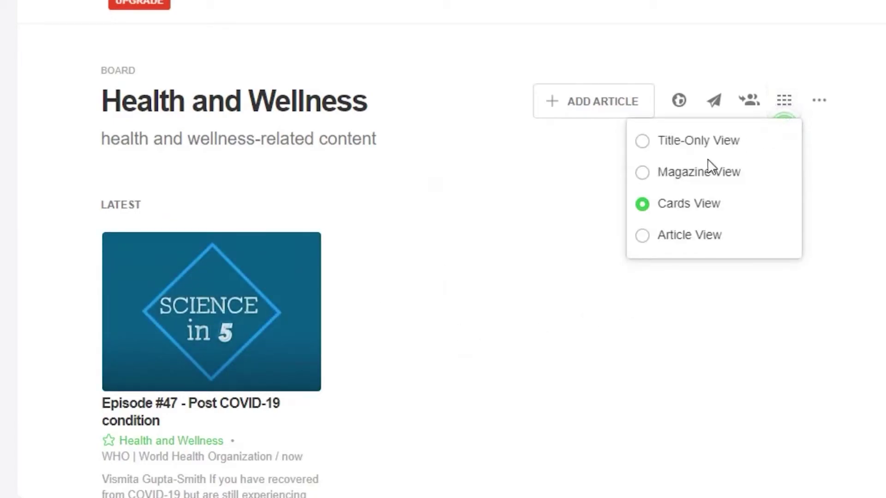
{"action": "left_click", "coordinate": [641, 143]}
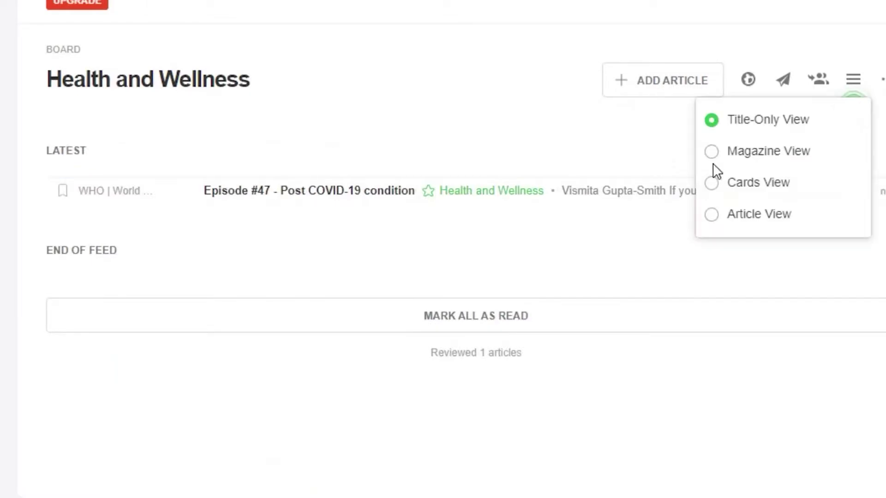
{"action": "left_click", "coordinate": [709, 184]}
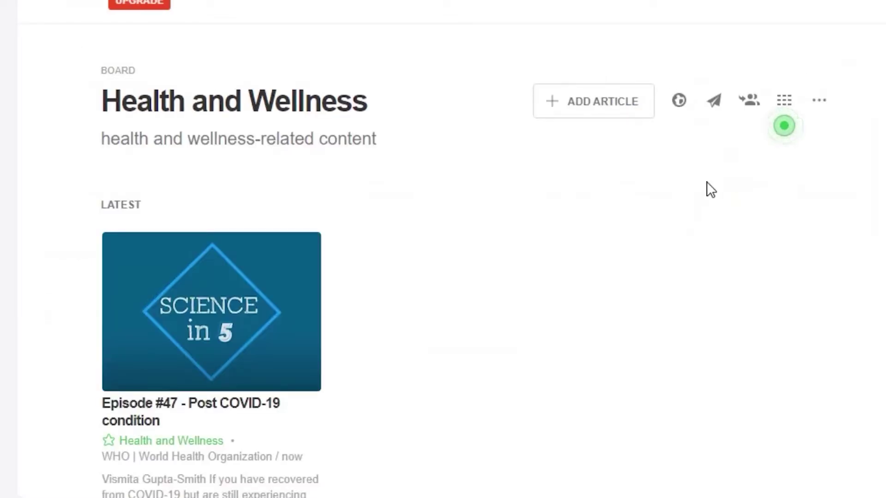
{"action": "scroll", "coordinate": [206, 115], "scroll_direction": "down", "scroll_amount": 5}
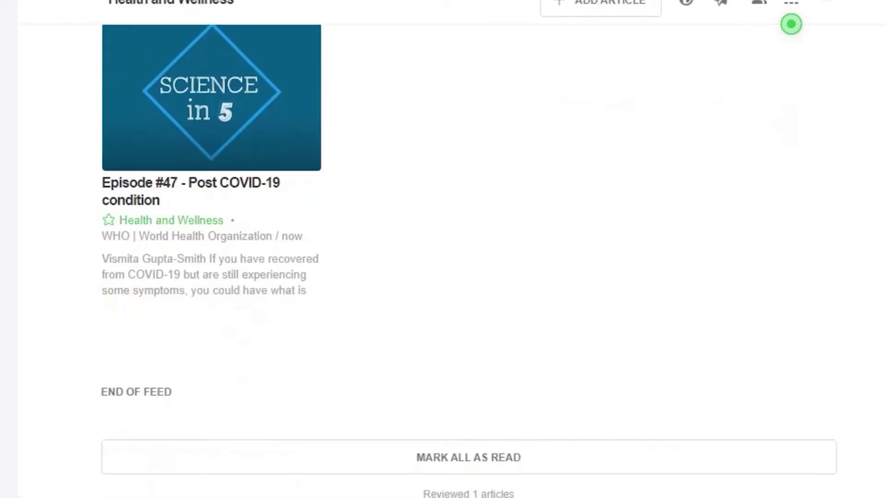
{"action": "scroll", "coordinate": [207, 116], "scroll_direction": "up", "scroll_amount": 5}
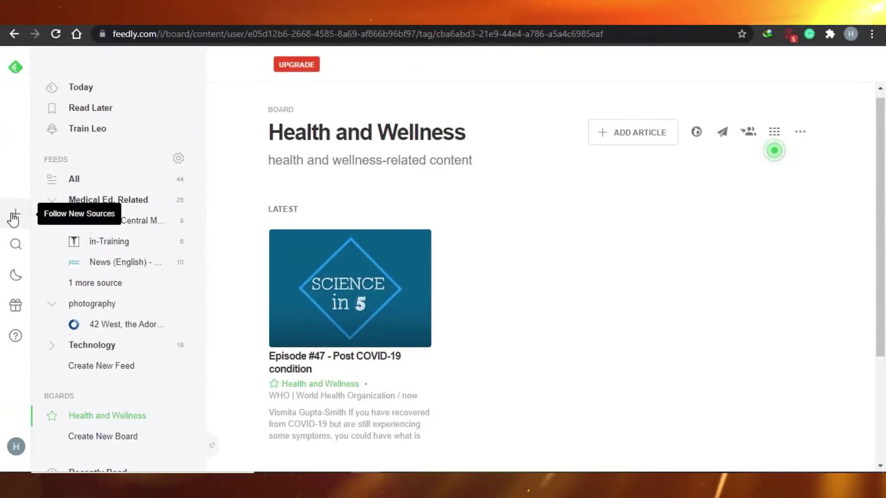
- Open the page for following new sources and look through its topic suggestions
{"action": "left_click", "coordinate": [14, 219]}
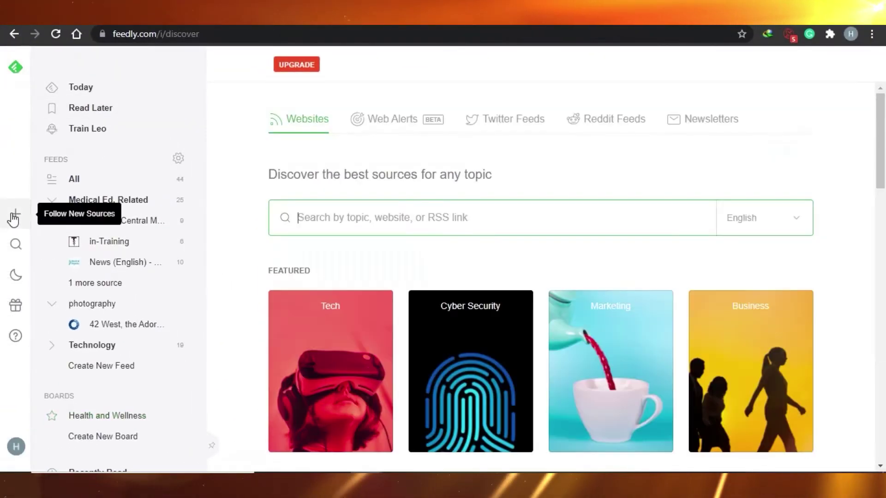
{"action": "scroll", "coordinate": [881, 138], "scroll_direction": "down", "scroll_amount": 10}
{"action": "scroll", "coordinate": [884, 119], "scroll_direction": "up", "scroll_amount": 10}
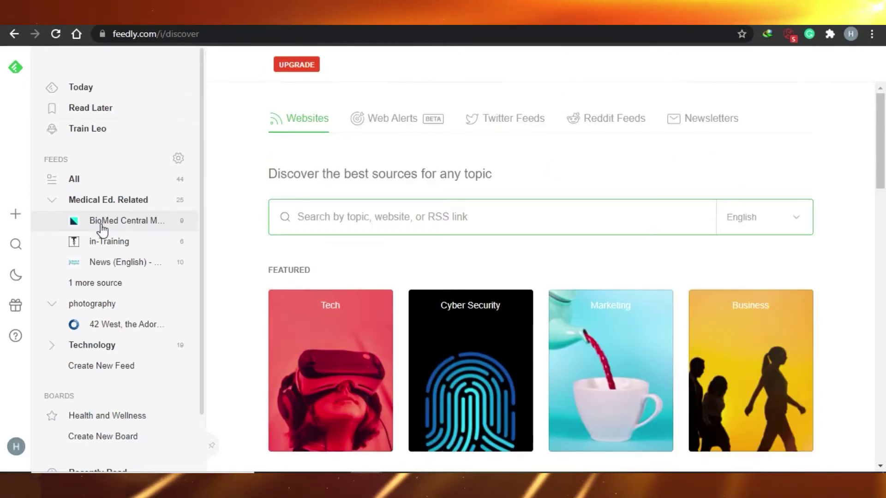
- Open the BioMed Central Medical Education source and save the article "I'm No Superman" to the Health and Wellness board
{"action": "left_click", "coordinate": [118, 224]}
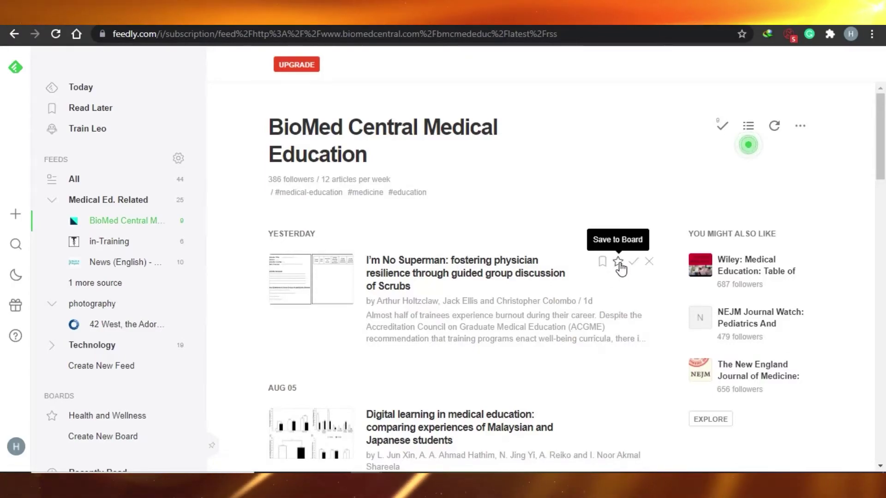
{"action": "left_click", "coordinate": [620, 263]}
{"action": "mouse_move", "coordinate": [469, 333]}
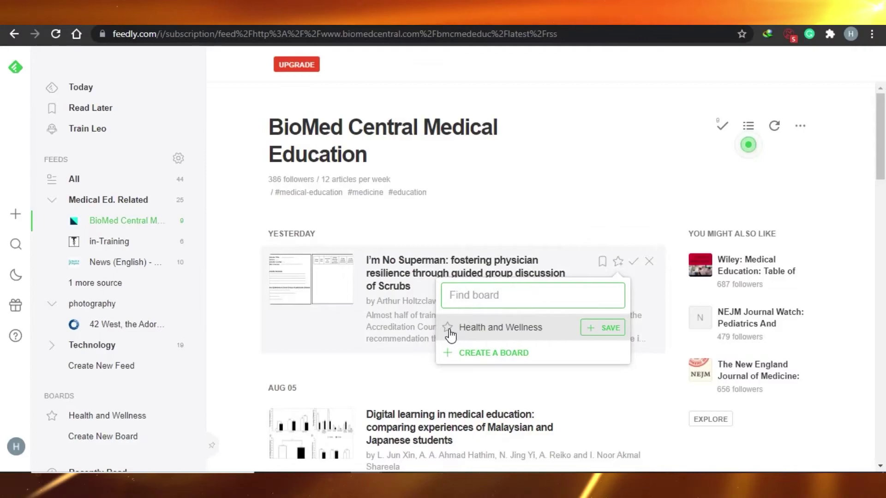
{"action": "left_click", "coordinate": [449, 331]}
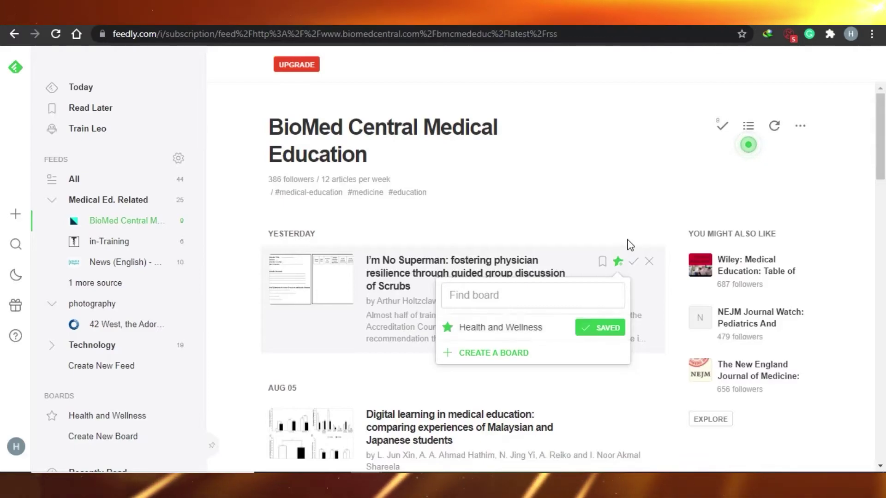
{"action": "left_click", "coordinate": [633, 225]}
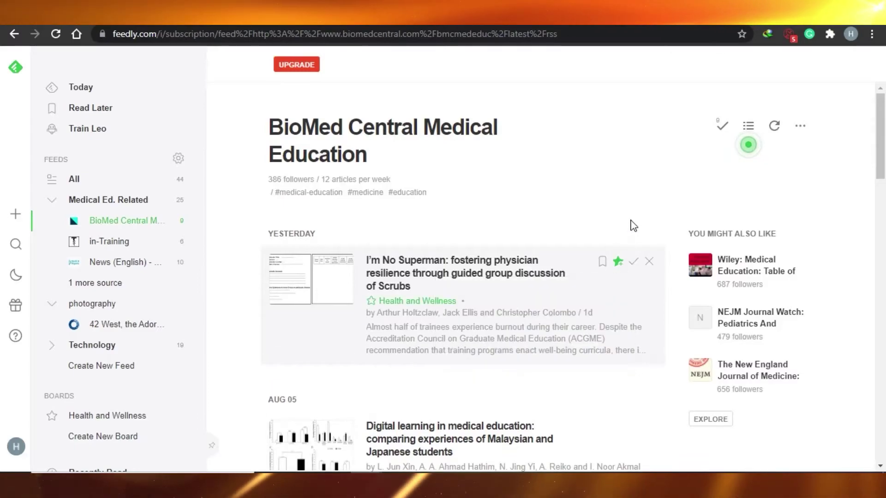
- View the board-saving options for the "Digital learning in medical education" article and close them without saving
{"action": "left_click_drag", "start_coordinate": [881, 139], "coordinate": [882, 87]}
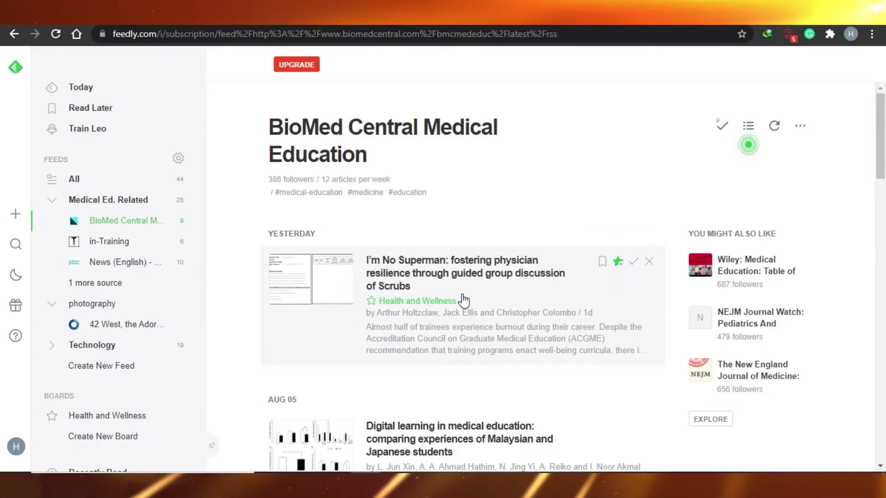
{"action": "scroll", "coordinate": [577, 231], "scroll_direction": "down", "scroll_amount": 4}
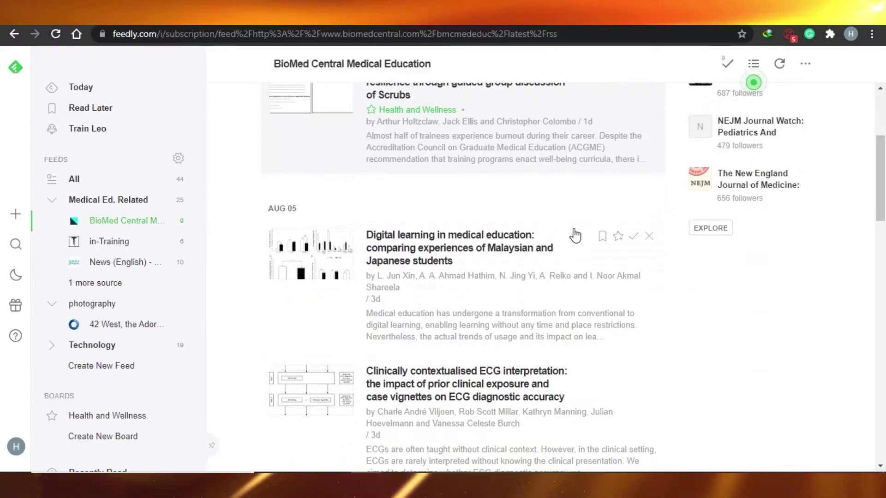
{"action": "left_click", "coordinate": [617, 237]}
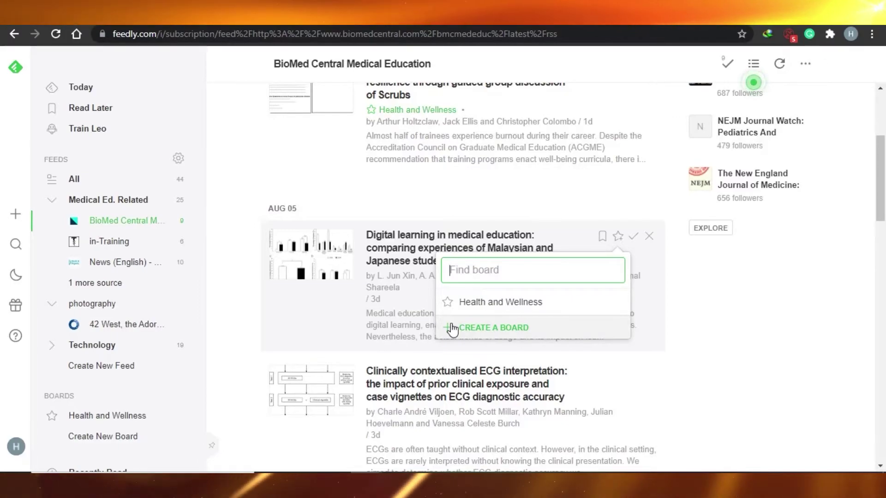
{"action": "left_click", "coordinate": [463, 192]}
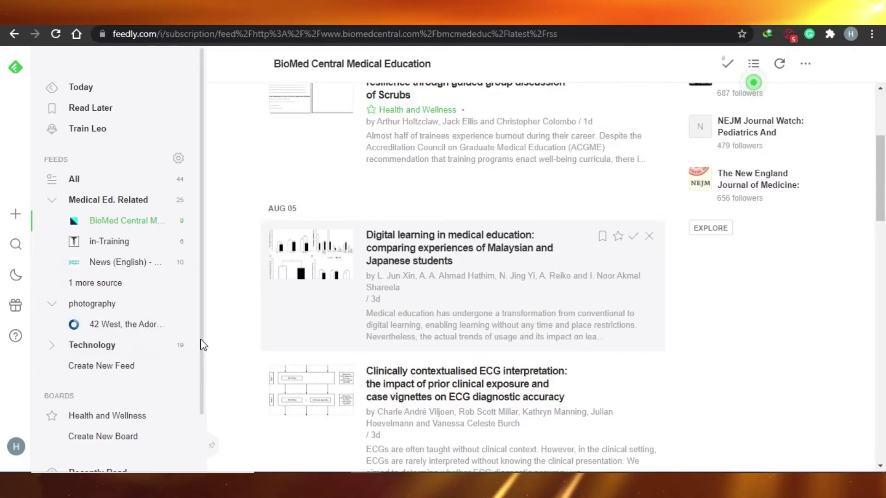
- Open the Today page and look through the articles under Me
{"action": "left_click", "coordinate": [111, 89]}
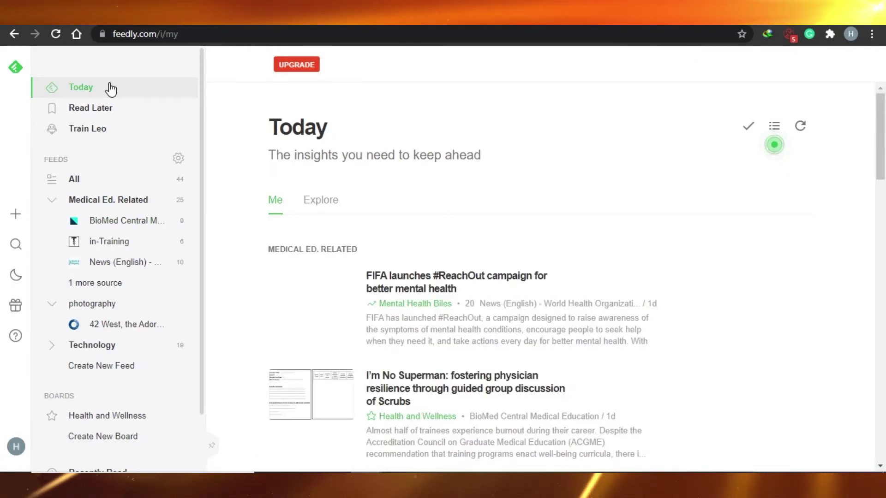
{"action": "scroll", "coordinate": [884, 212], "scroll_direction": "down", "scroll_amount": 3}
{"action": "left_click_drag", "start_coordinate": [884, 211], "coordinate": [885, 83]}
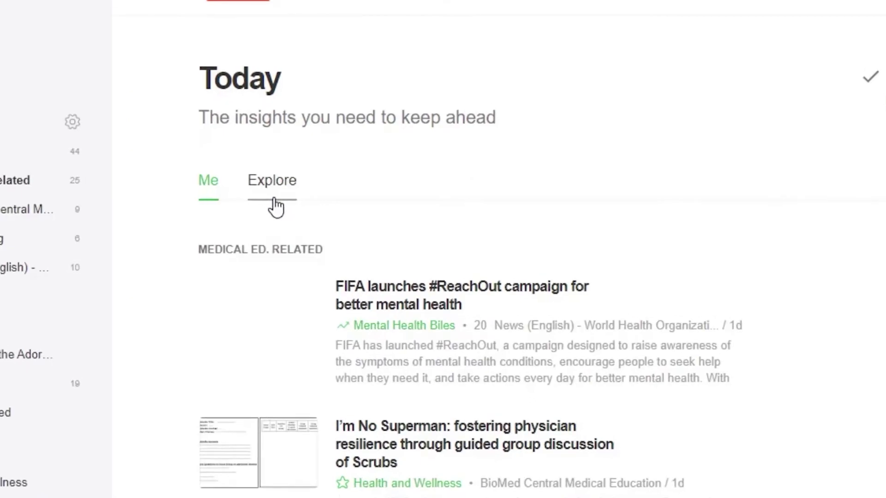
- Save the "FIFA launches #ReachOut campaign" article to Read Later and mark it as read
{"action": "left_click", "coordinate": [276, 205]}
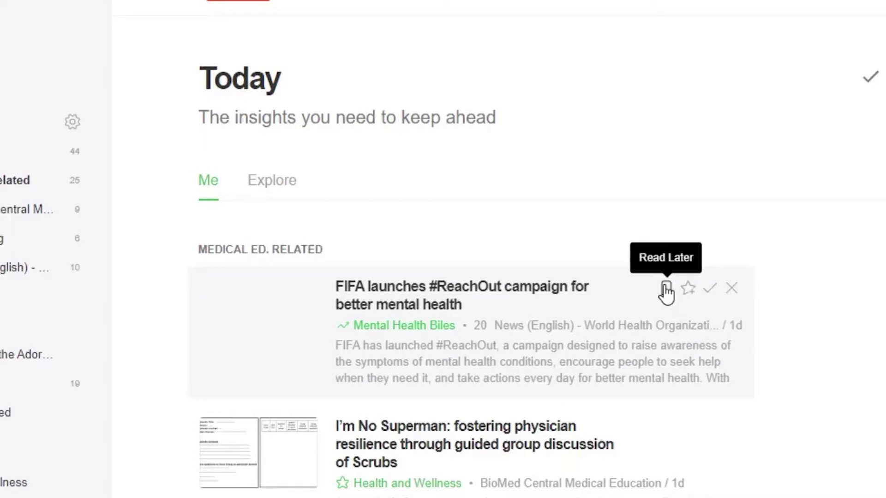
{"action": "left_click", "coordinate": [666, 288]}
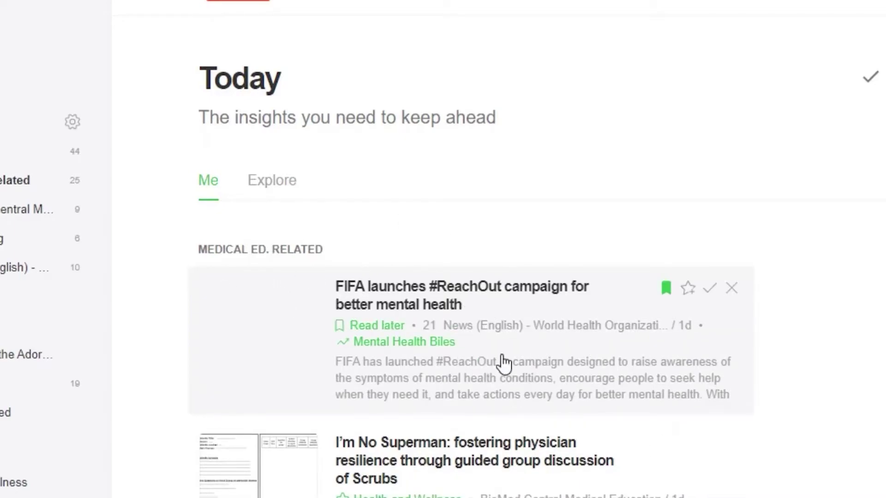
{"action": "left_click", "coordinate": [709, 290]}
- Mark the "I'm No Superman" article as read and look through the other Medical Ed. Related articles
{"action": "scroll", "coordinate": [471, 259], "scroll_direction": "down", "scroll_amount": 9}
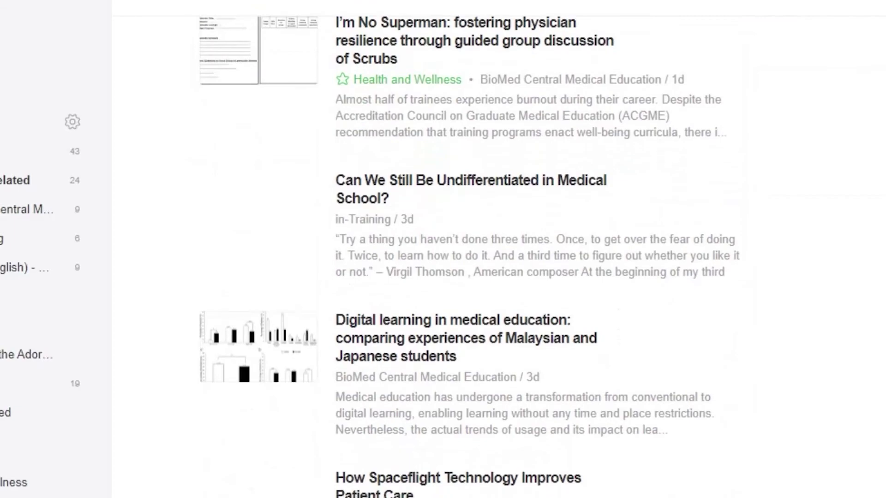
{"action": "scroll", "coordinate": [706, 272], "scroll_direction": "up", "scroll_amount": 5}
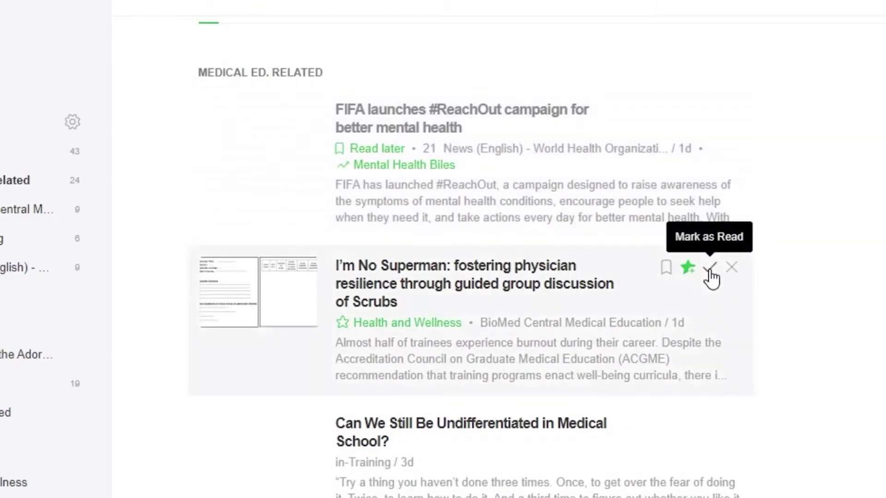
{"action": "left_click", "coordinate": [710, 271]}
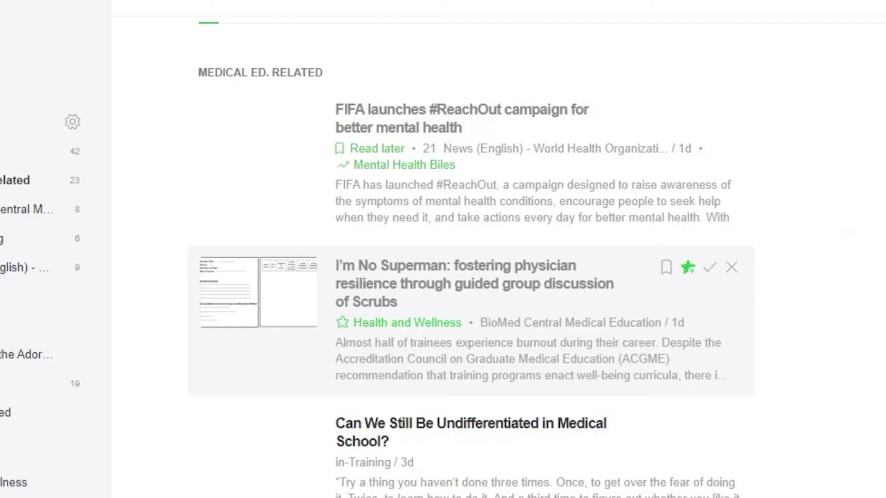
{"action": "scroll", "coordinate": [470, 258], "scroll_direction": "up", "scroll_amount": 4}
{"action": "scroll", "coordinate": [470, 258], "scroll_direction": "down", "scroll_amount": 14}
{"action": "scroll", "coordinate": [471, 258], "scroll_direction": "up", "scroll_amount": 8}
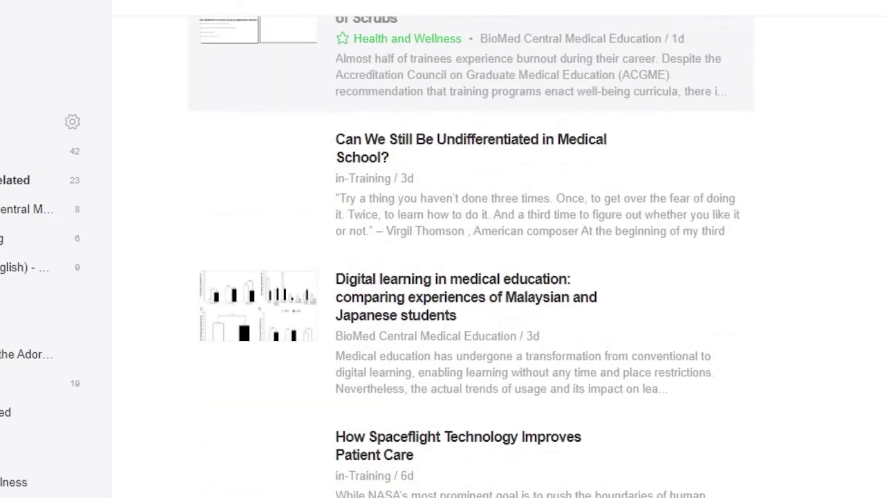
{"action": "scroll", "coordinate": [471, 259], "scroll_direction": "down", "scroll_amount": 8}
{"action": "scroll", "coordinate": [471, 258], "scroll_direction": "up", "scroll_amount": 10}
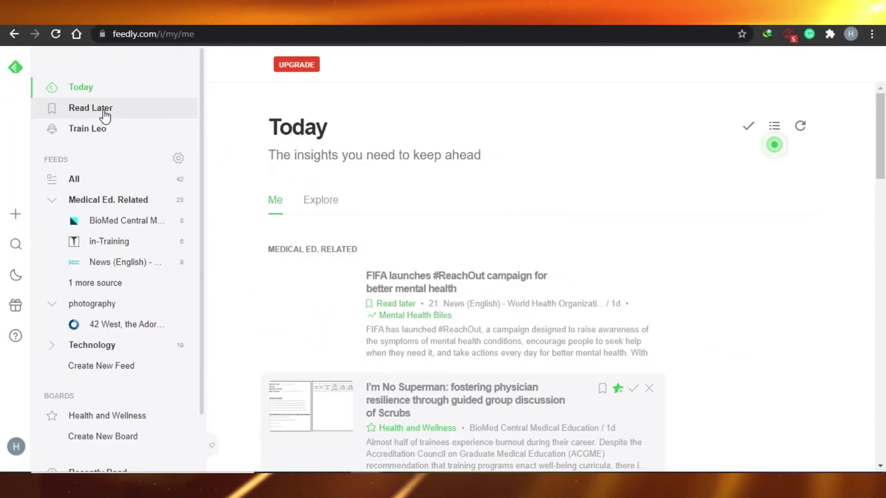
- Open the Read Later list, followed by the Train Leo page, and read through the introduction to Leo
{"action": "left_click", "coordinate": [105, 116]}
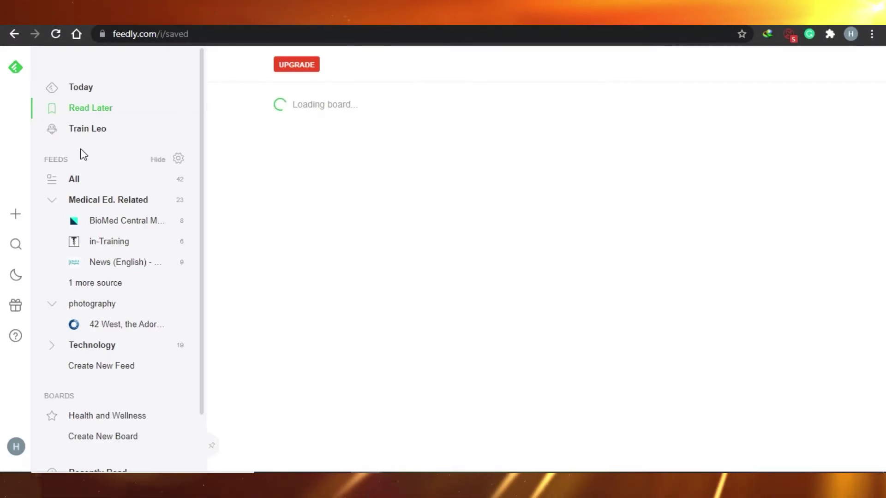
{"action": "left_click", "coordinate": [93, 134]}
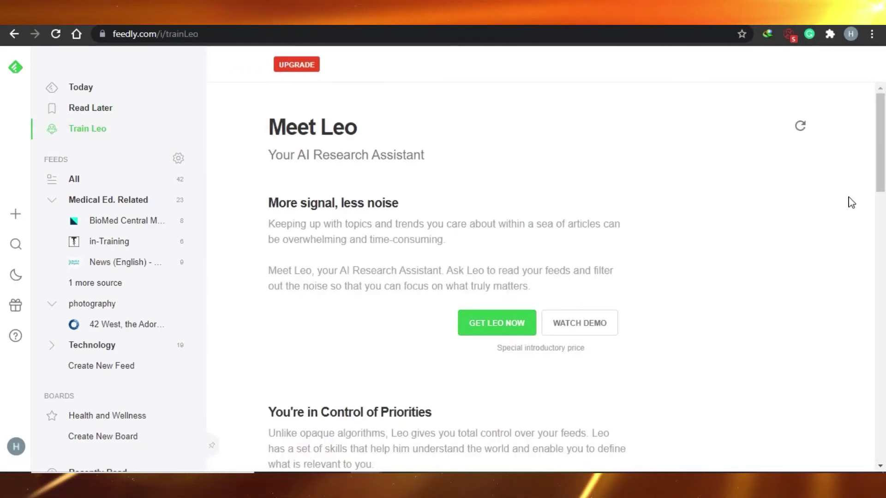
{"action": "left_click_drag", "start_coordinate": [881, 161], "coordinate": [884, 60]}
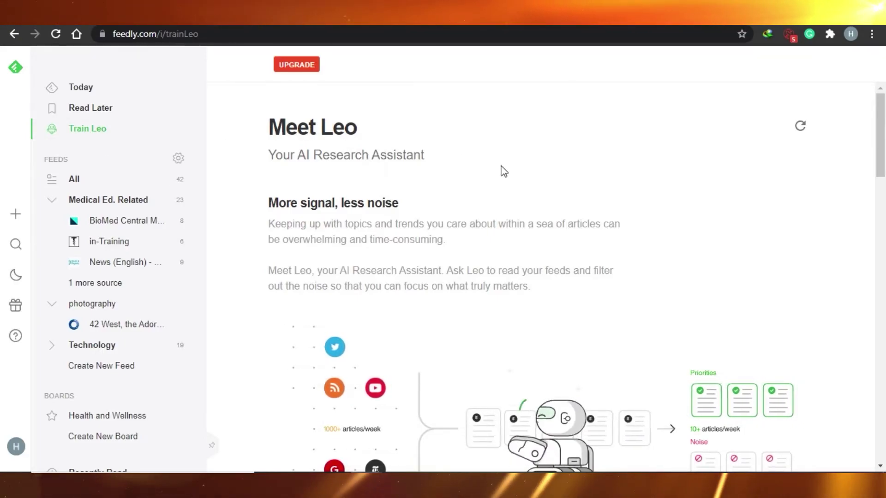
{"action": "mouse_move", "coordinate": [881, 173]}
{"action": "left_mouse_down"}
{"action": "mouse_move", "coordinate": [884, 295]}
{"action": "mouse_move", "coordinate": [884, 176]}
{"action": "mouse_move", "coordinate": [883, 187]}
{"action": "left_mouse_up"}
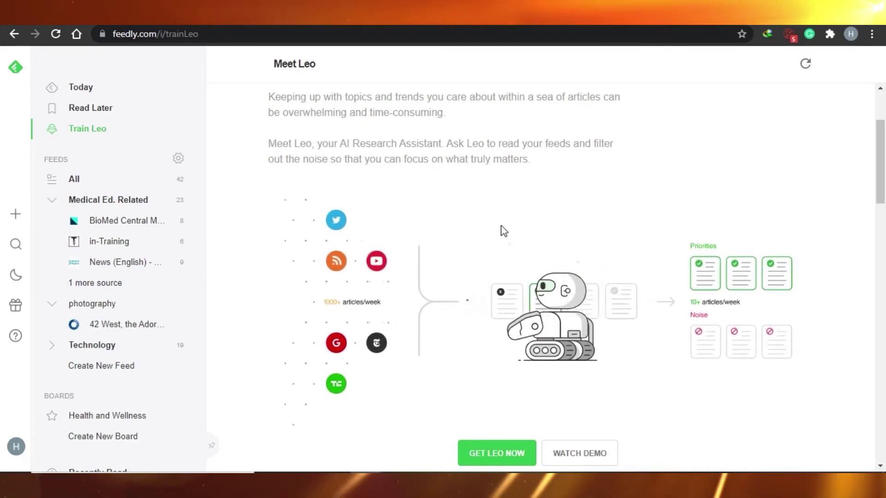
{"action": "left_click_drag", "start_coordinate": [882, 171], "coordinate": [883, 130]}
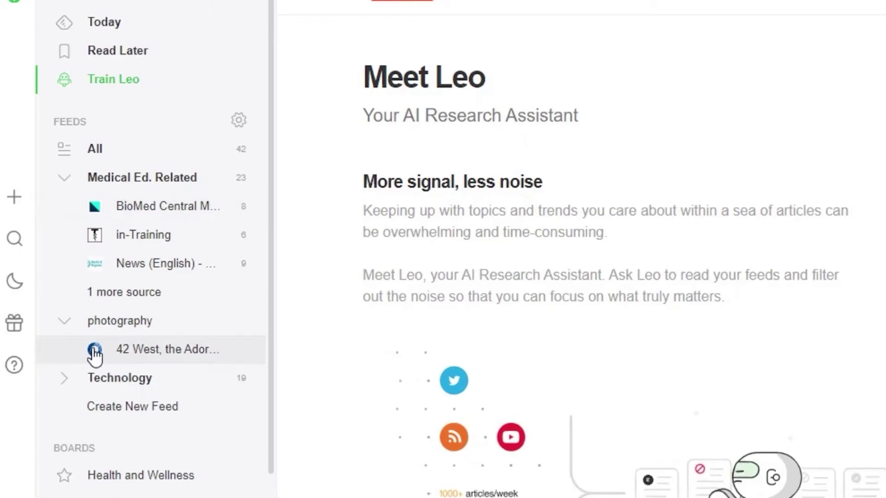
- Open the page for following new sources and switch to the dark theme and back to the light theme
{"action": "left_click_drag", "start_coordinate": [268, 345], "coordinate": [266, 467]}
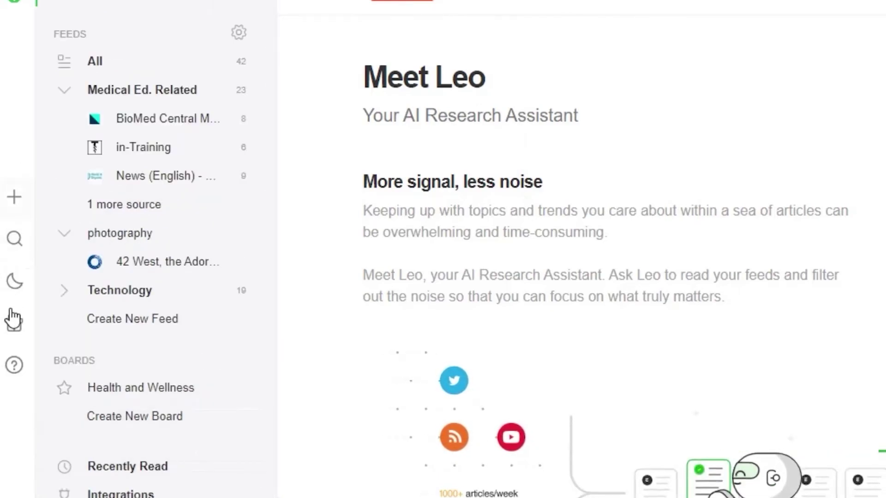
{"action": "left_click", "coordinate": [15, 200]}
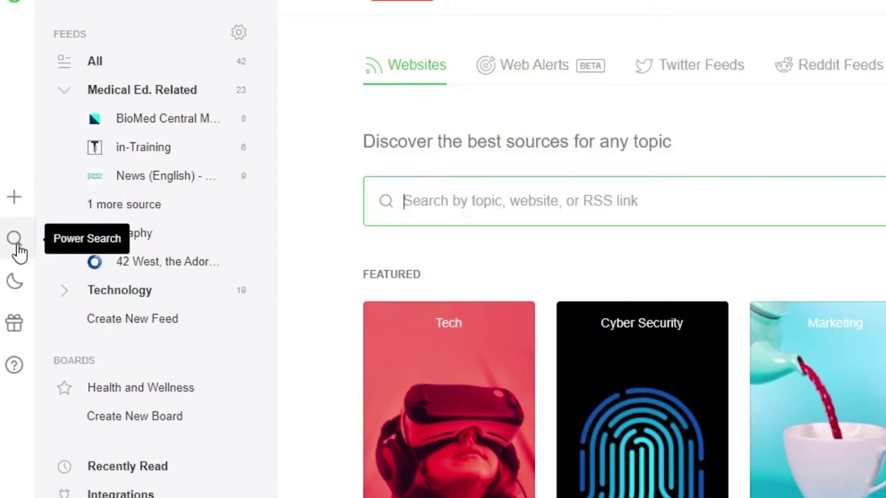
{"action": "left_click", "coordinate": [15, 282]}
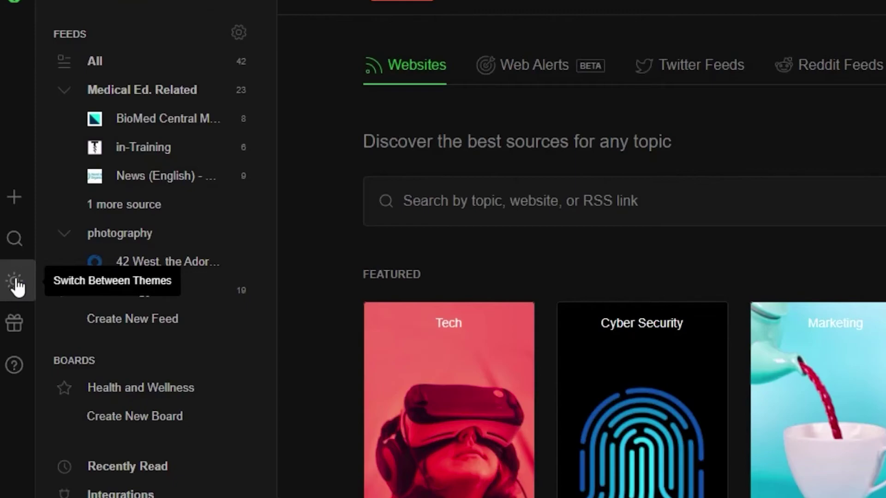
{"action": "left_click", "coordinate": [15, 281]}
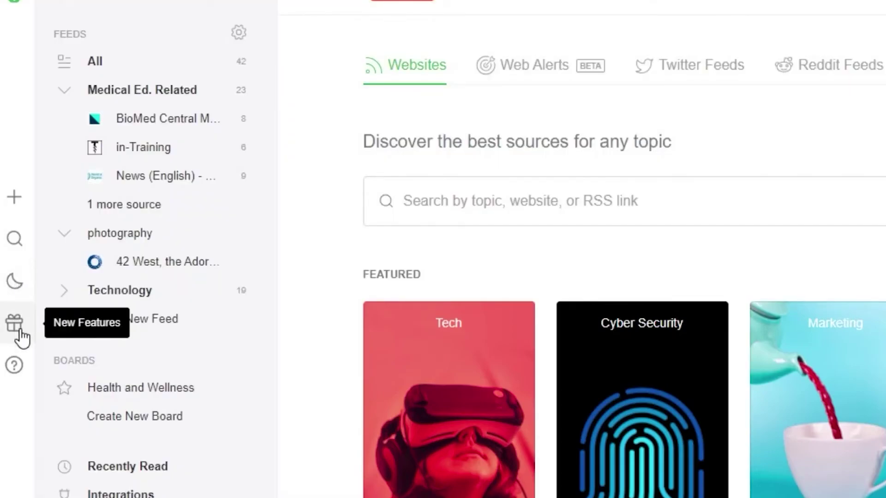
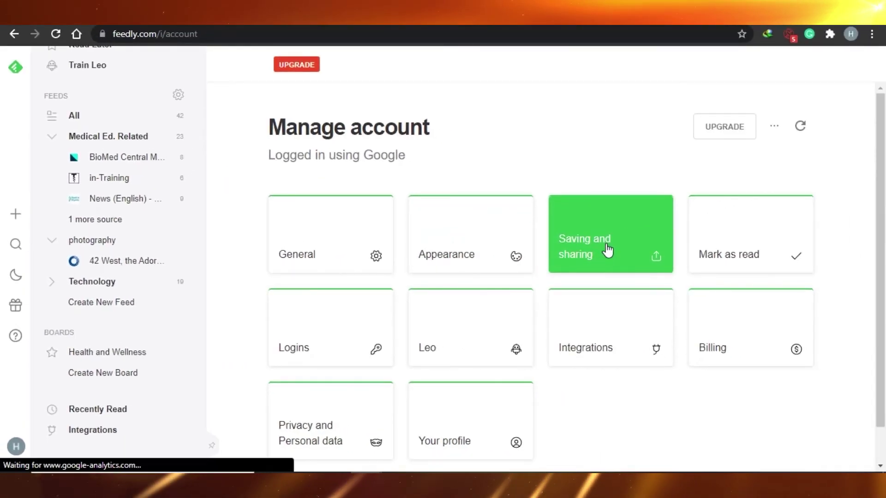
- Open the Saving and sharing account settings, look through the list of sharing services, and close the settings
{"action": "left_click", "coordinate": [607, 251]}
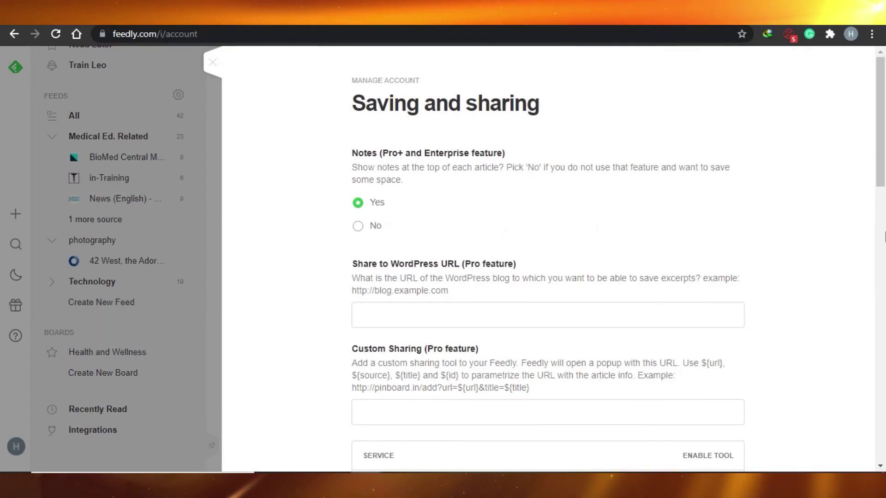
{"action": "scroll", "coordinate": [885, 268], "scroll_direction": "down", "scroll_amount": 10}
{"action": "key", "text": "ctrl+a"}
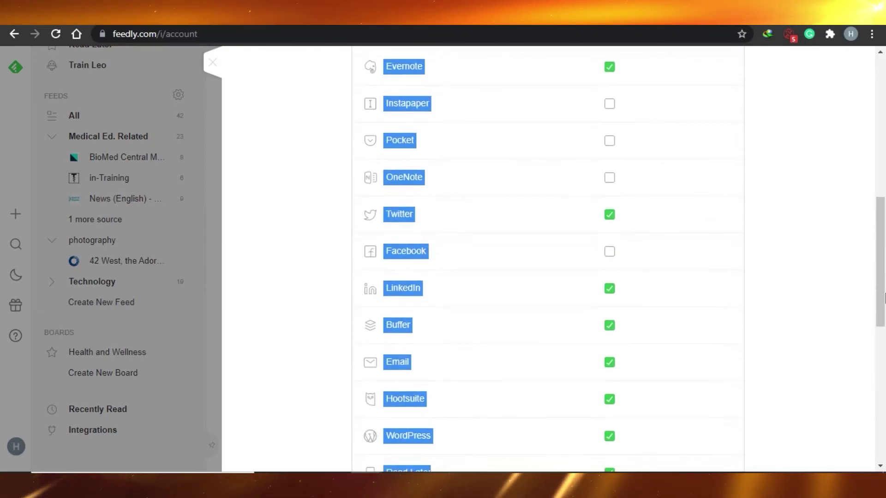
{"action": "scroll", "coordinate": [884, 295], "scroll_direction": "up", "scroll_amount": 6}
{"action": "scroll", "coordinate": [882, 276], "scroll_direction": "down", "scroll_amount": 6}
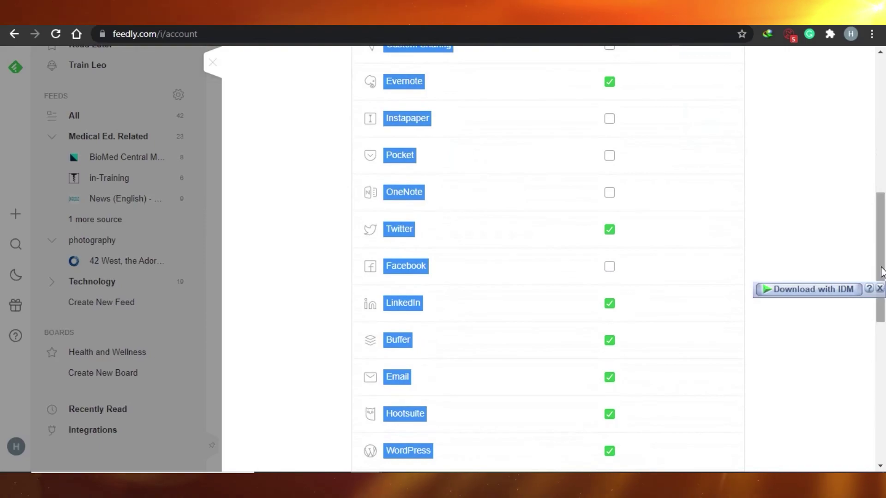
{"action": "scroll", "coordinate": [882, 272], "scroll_direction": "down", "scroll_amount": 7}
{"action": "scroll", "coordinate": [883, 265], "scroll_direction": "up", "scroll_amount": 8}
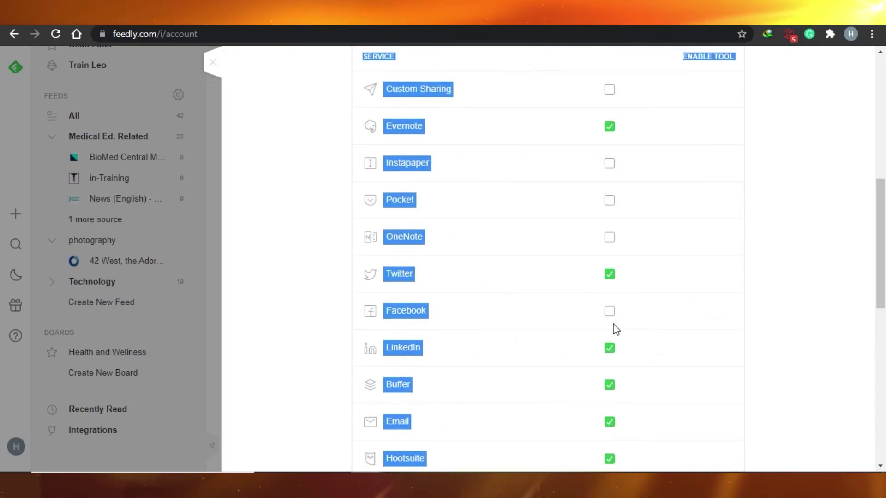
{"action": "left_click_drag", "start_coordinate": [882, 275], "coordinate": [217, 67]}
{"action": "left_click", "coordinate": [214, 64]}
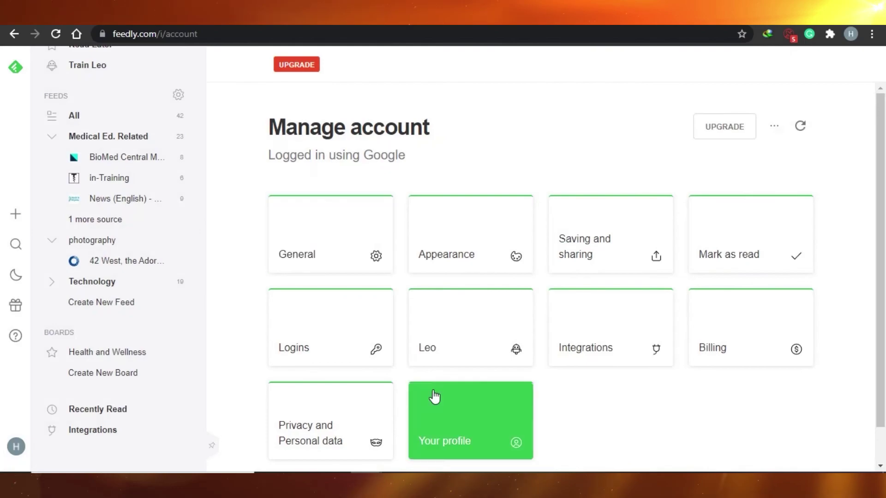
- Open the Integrations account settings, review the services that can be connected, and close the settings
{"action": "scroll", "coordinate": [801, 316], "scroll_direction": "down", "scroll_amount": 1}
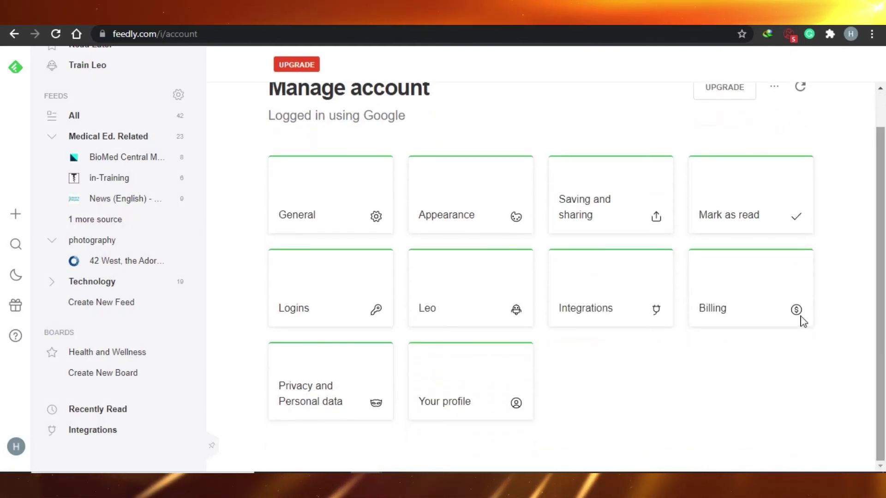
{"action": "left_click", "coordinate": [590, 306]}
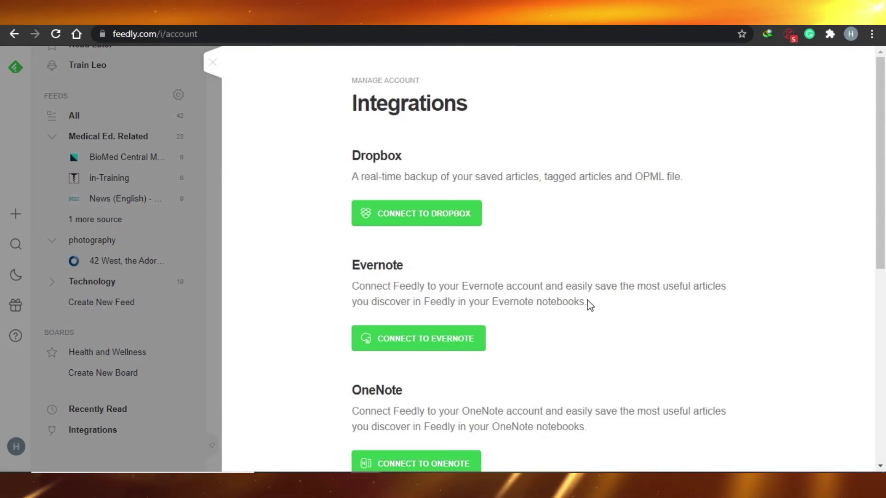
{"action": "left_click_drag", "start_coordinate": [590, 306], "coordinate": [613, 216]}
{"action": "left_click_drag", "start_coordinate": [885, 250], "coordinate": [355, 81]}
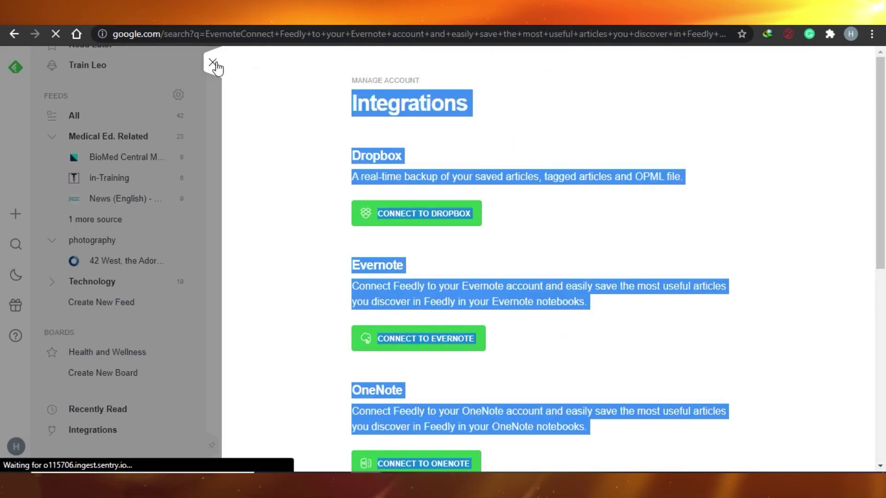
{"action": "left_click", "coordinate": [213, 63]}
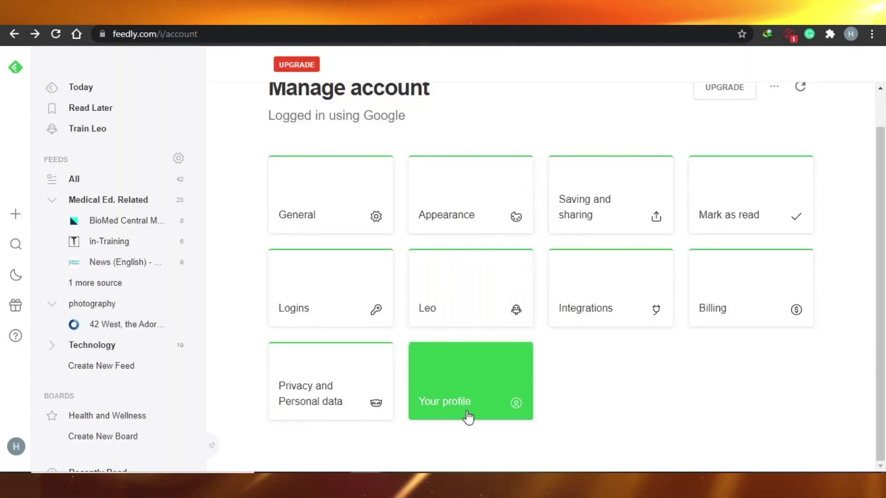
- Review the account's profile settings, close them without changes, and return to the Today page
{"action": "left_click", "coordinate": [469, 418]}
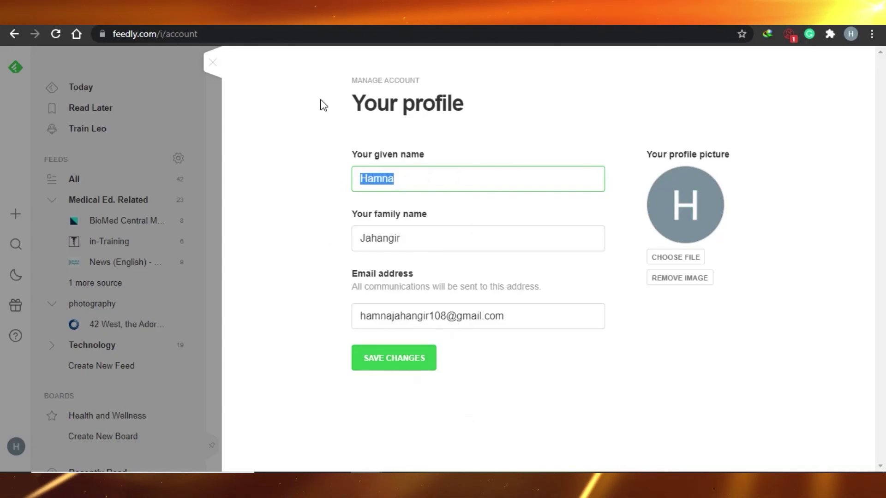
{"action": "left_click", "coordinate": [213, 63]}
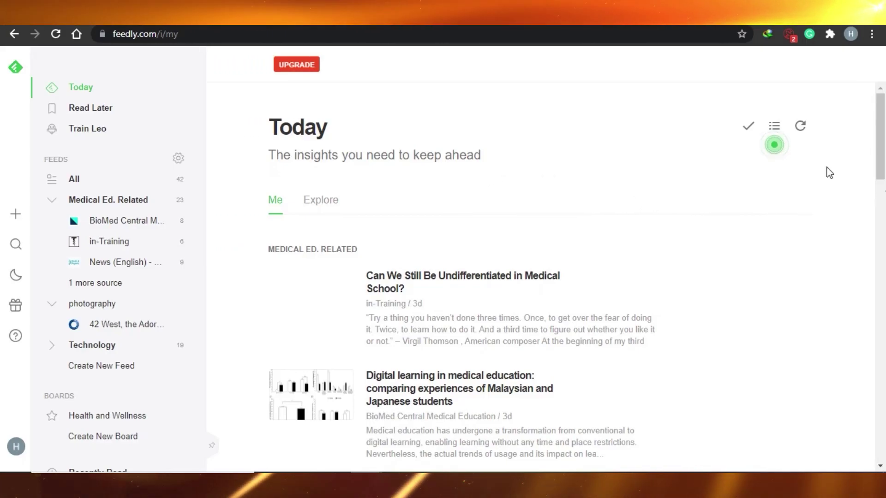
{"action": "left_click_drag", "start_coordinate": [884, 137], "coordinate": [885, 76]}
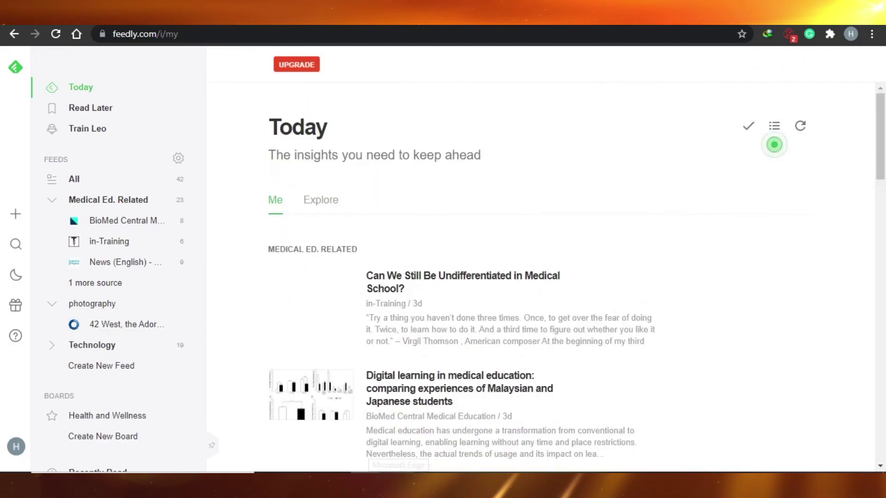
{"action": "left_click_drag", "start_coordinate": [884, 168], "coordinate": [885, 141]}
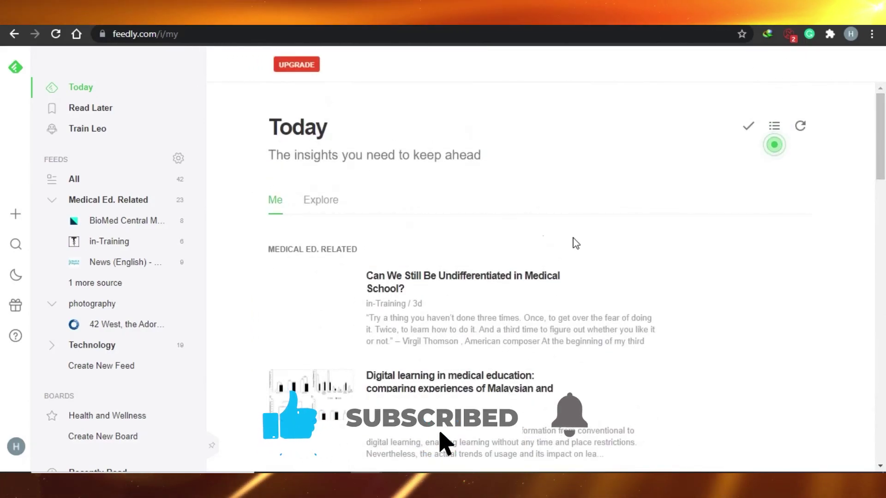